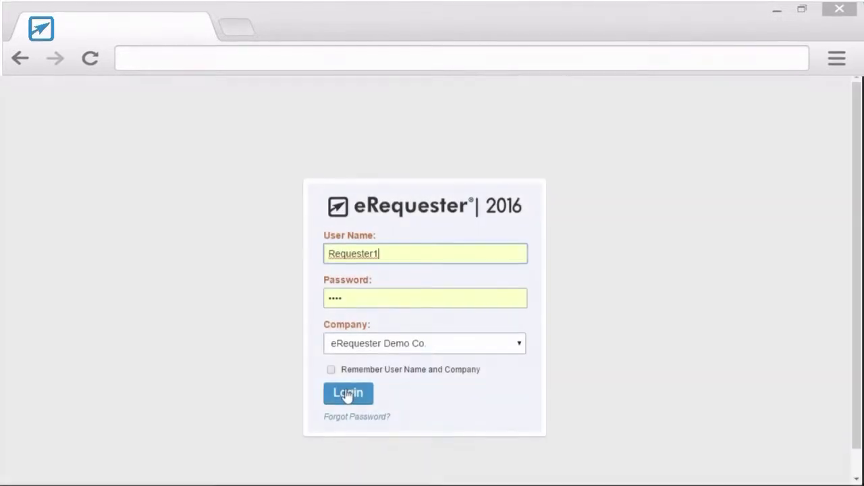
# Log in with the filled-in credentials and start a new request named "Toner for Dell Laser Printer"
pyautogui.click(347, 393)
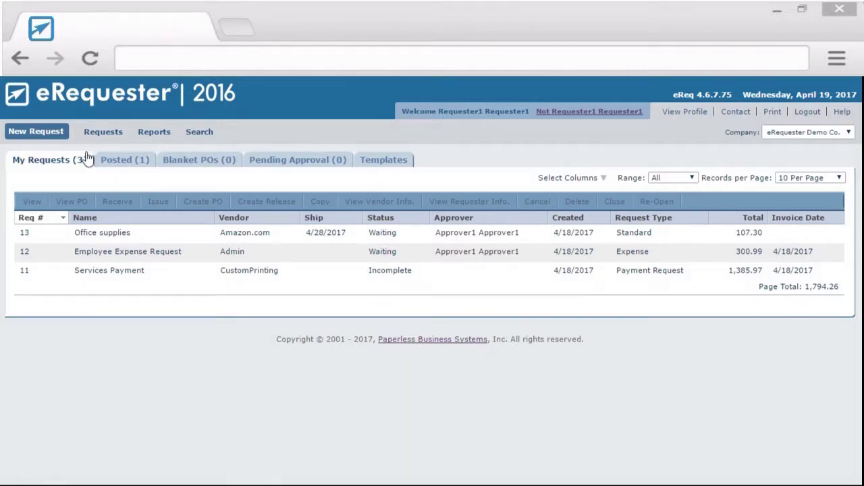
pyautogui.click(42, 139)
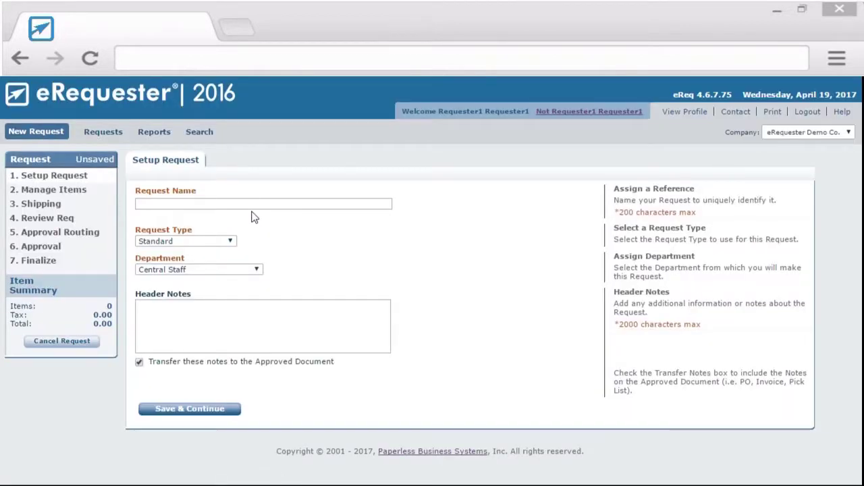
pyautogui.click(239, 201)
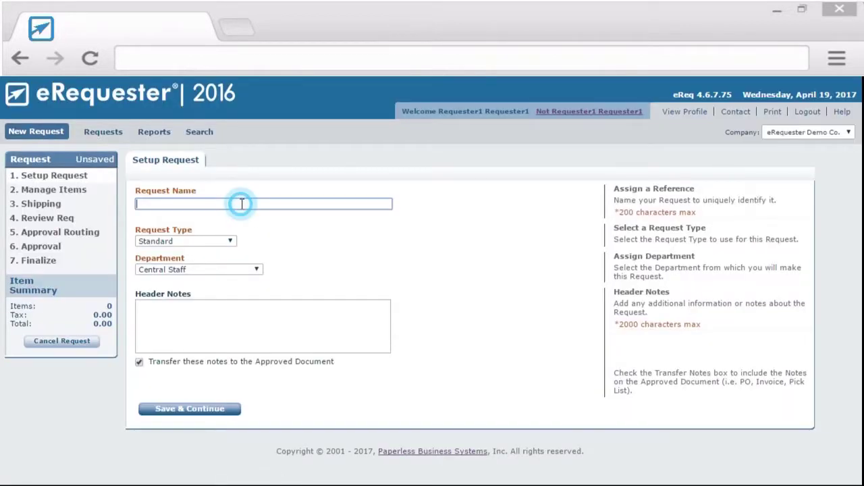
pyautogui.write('T')
pyautogui.press('Down')
pyautogui.press('Down')
pyautogui.press('Down')
pyautogui.press('Down')
pyautogui.press('Return')
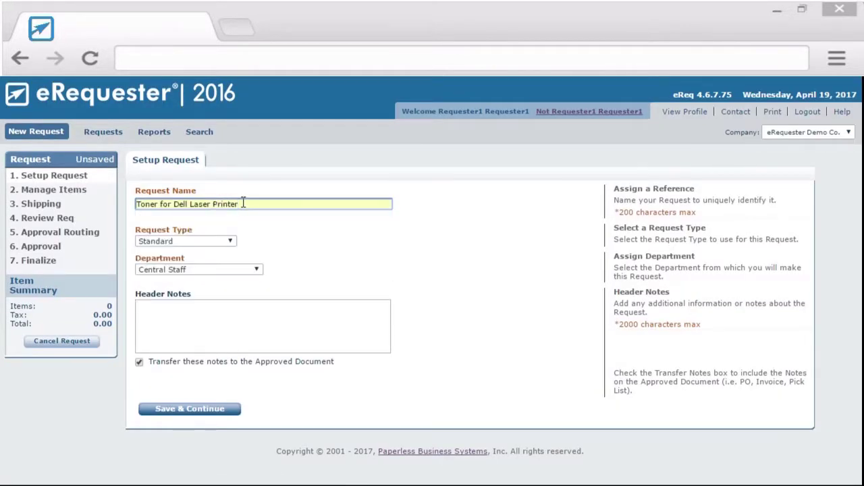
# Keep the Standard request type and the Central Staff department, and save the request setup to continue to its items
pyautogui.click(230, 241)
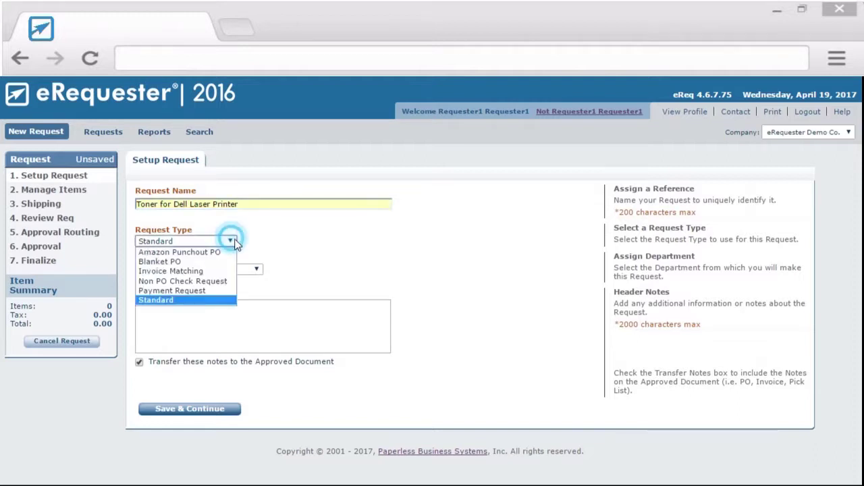
pyautogui.click(235, 244)
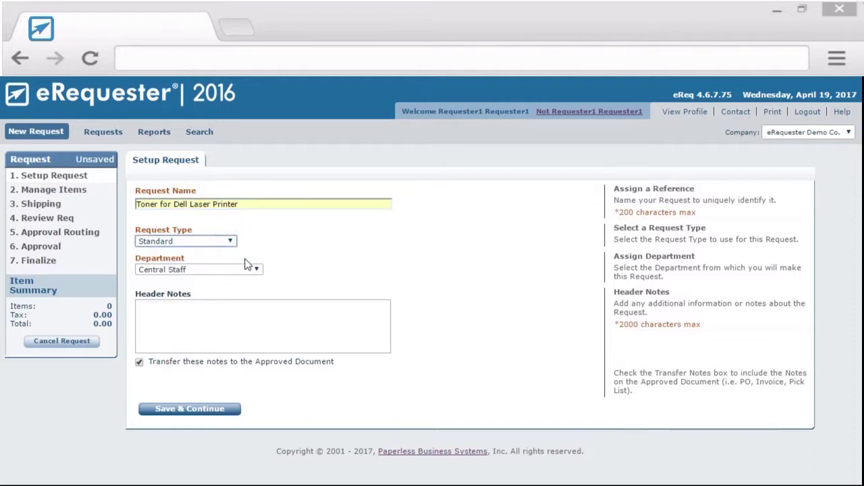
pyautogui.click(257, 270)
pyautogui.click(326, 276)
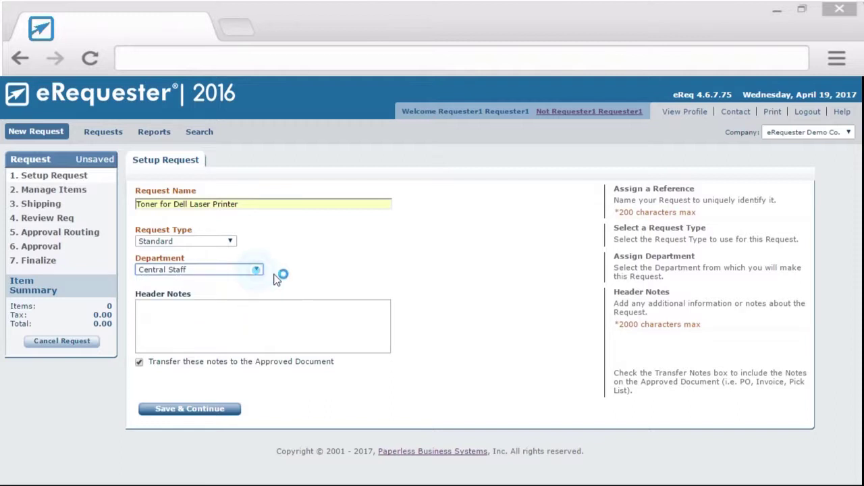
pyautogui.click(162, 411)
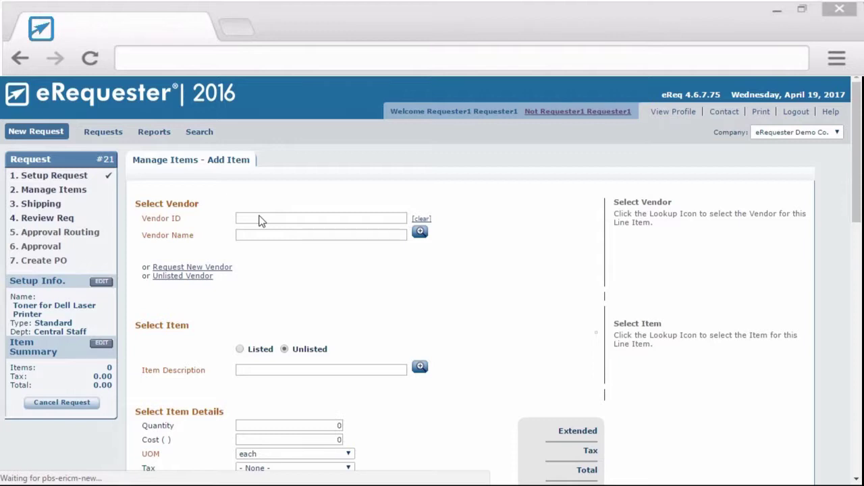
# Choose Office Depot (OffDepot) as the vendor and describe the unlisted item as "Color Laser Toner for Dell printer"
pyautogui.click(257, 220)
pyautogui.write('off')
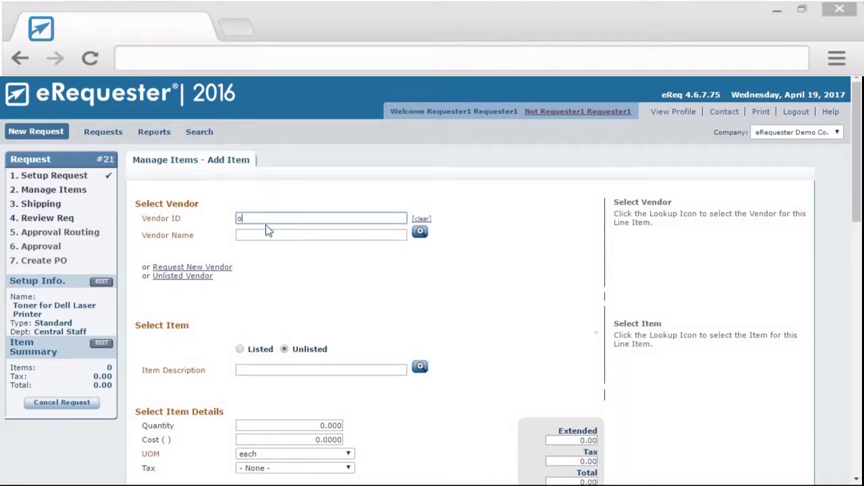
pyautogui.click(324, 228)
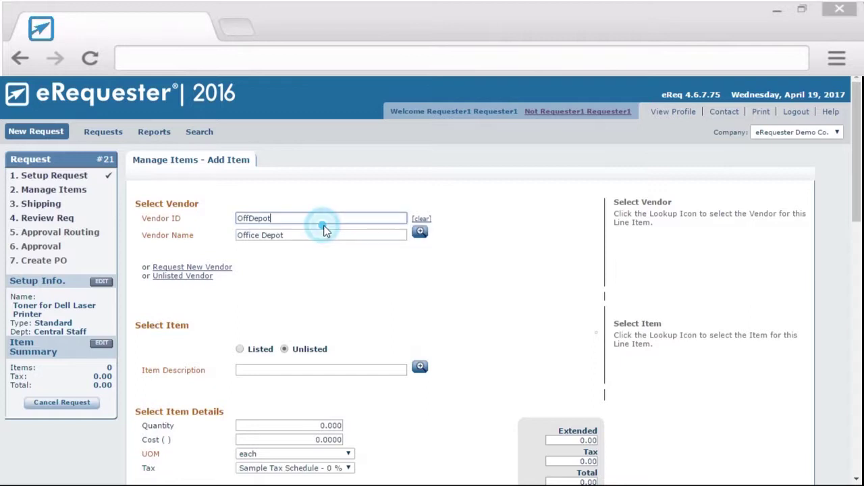
pyautogui.click(304, 368)
pyautogui.write('Color Laser Toner for Dell printer')
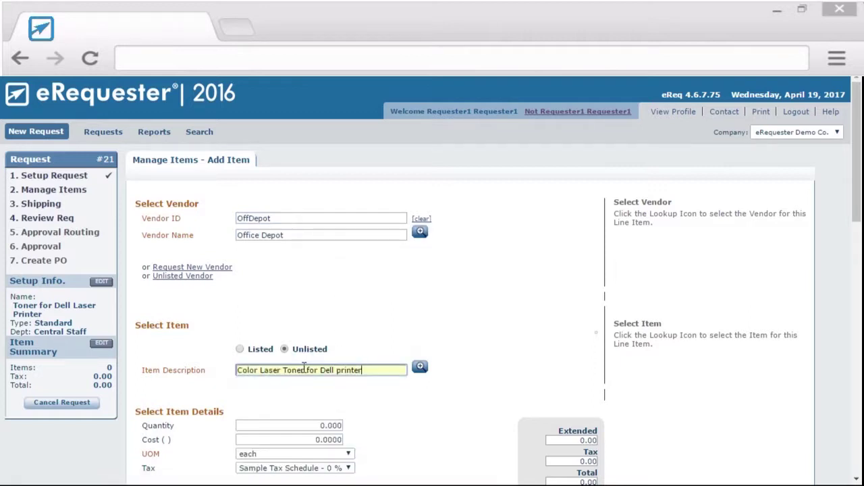
pyautogui.click(444, 311)
# Set the color laser toner item's quantity to 3 and its cost to 56.34
pyautogui.scroll(-4, 445, 319)
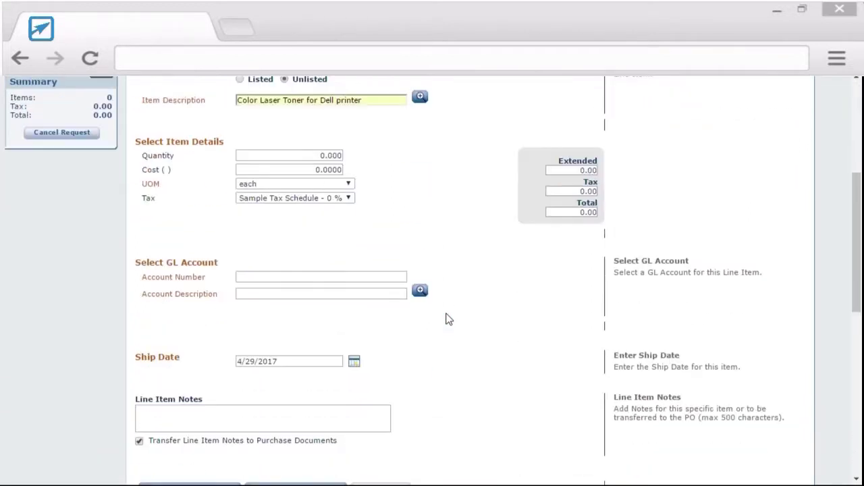
pyautogui.click(286, 156)
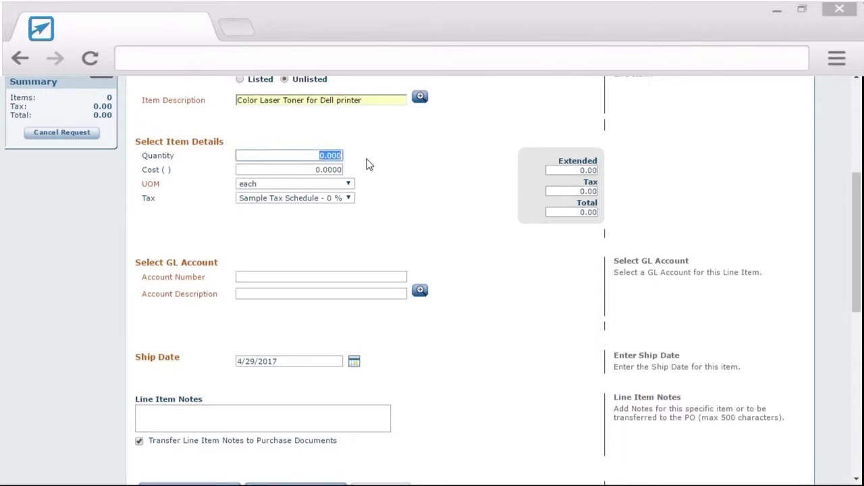
pyautogui.write('3')
pyautogui.click(368, 162)
pyautogui.click(306, 169)
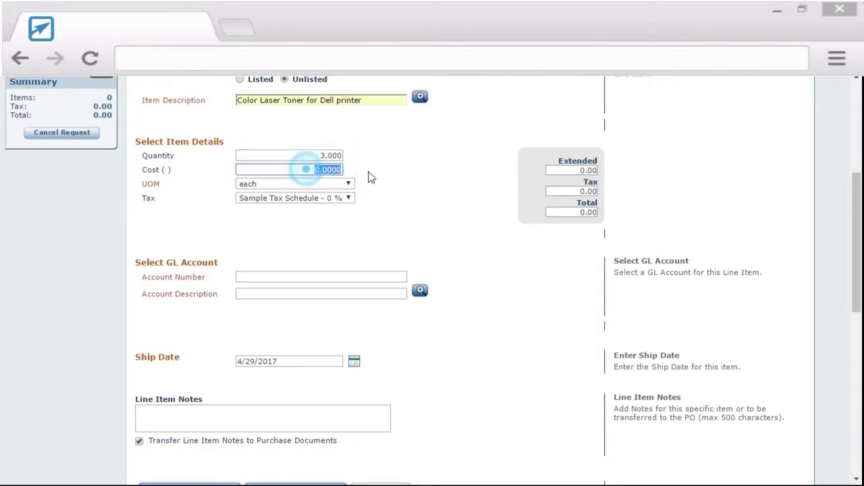
pyautogui.write('56.')
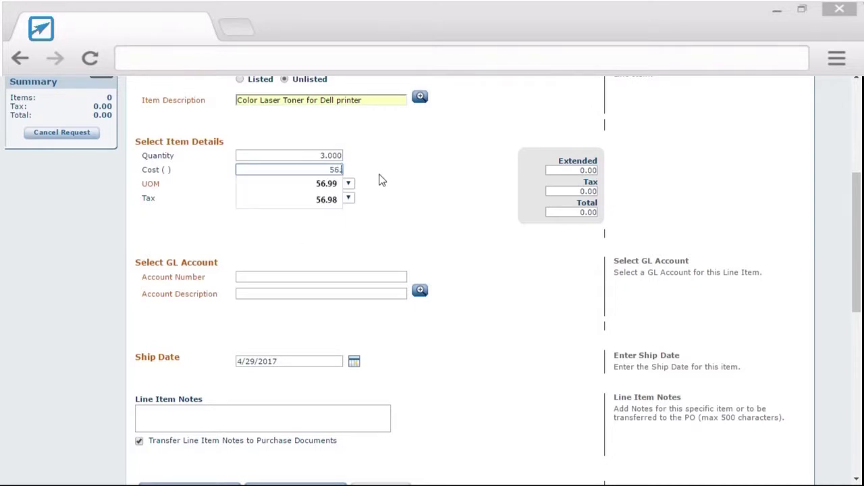
pyautogui.write('34')
pyautogui.click(413, 174)
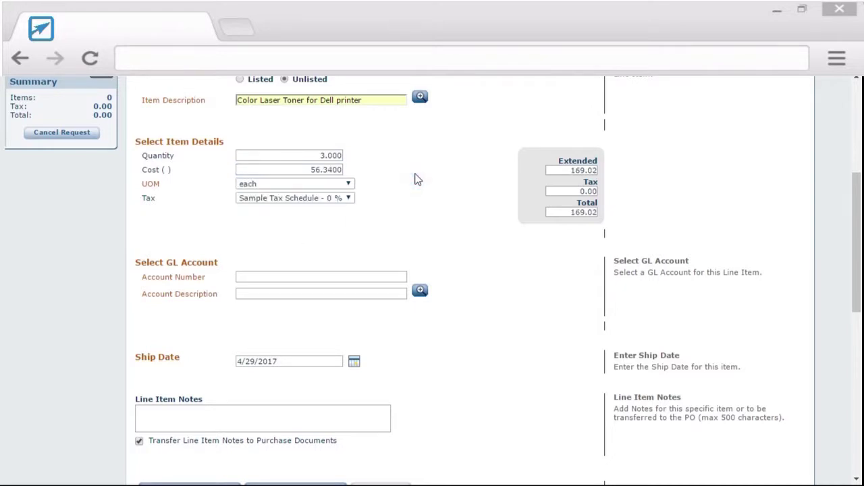
# Look up GL accounts matching "off", assign Finance & Administration-Office supplies, and save the item to add another
pyautogui.click(421, 294)
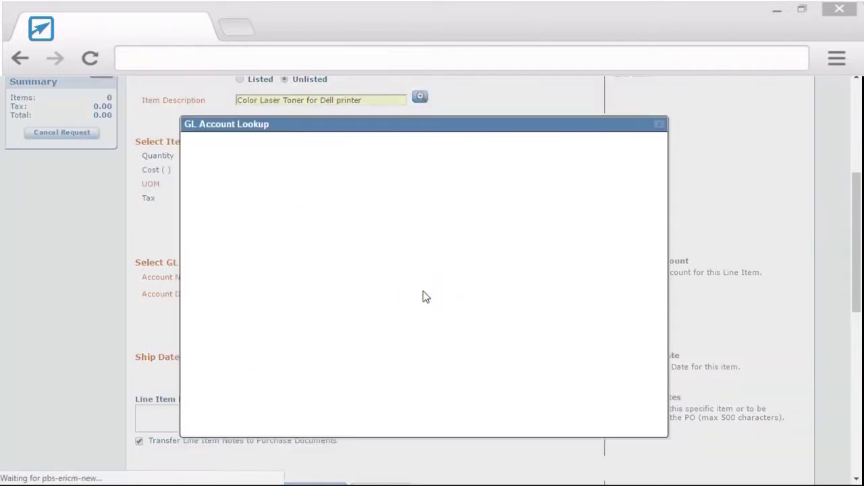
pyautogui.click(297, 201)
pyautogui.write('o')
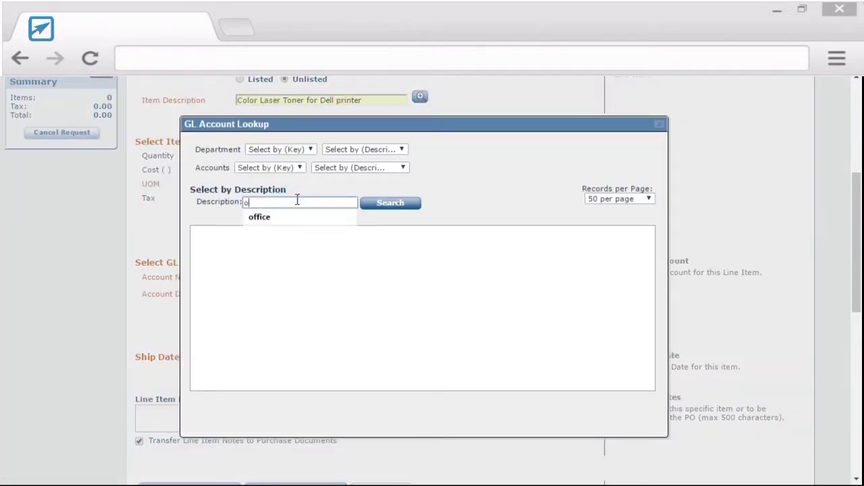
pyautogui.write('ff')
pyautogui.click(391, 204)
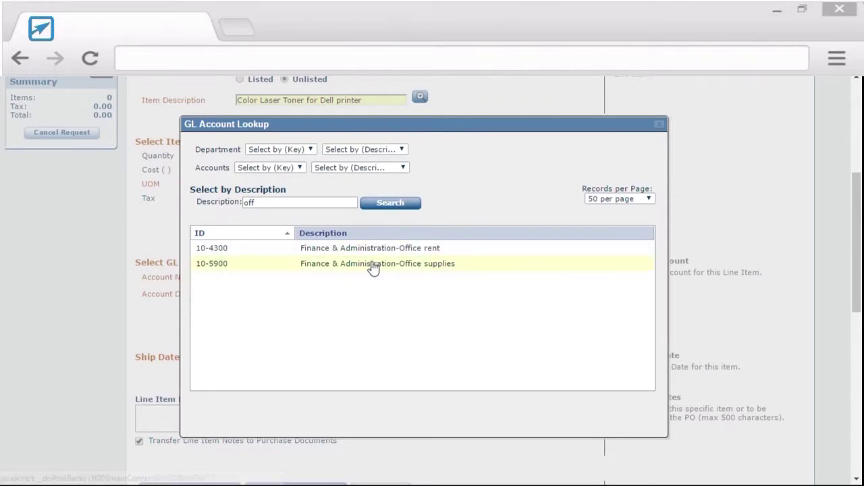
pyautogui.click(373, 264)
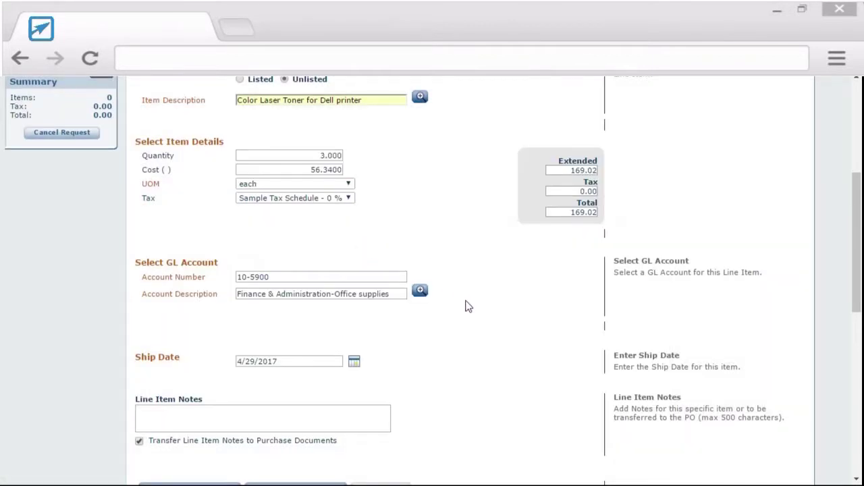
pyautogui.scroll(-4, 468, 307)
pyautogui.click(170, 219)
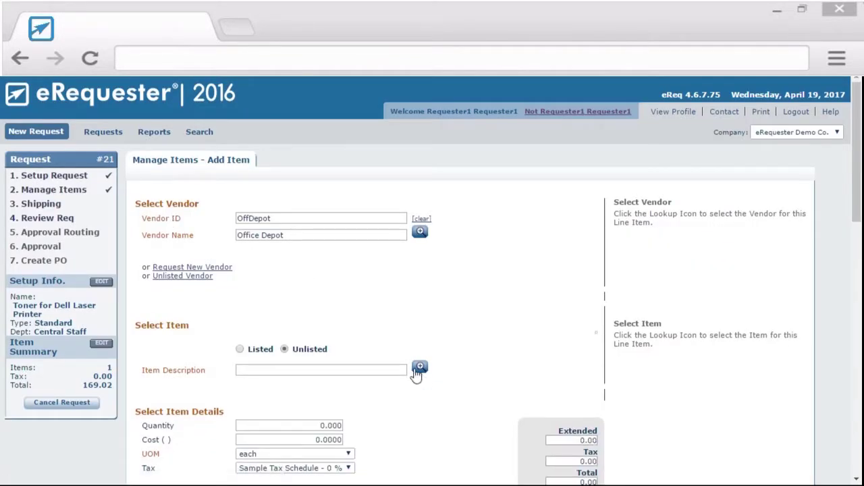
# Look up Office Depot's listed items matching "toner" and select Dell Toner Cartridge Black - YK1PM for the second line item
pyautogui.click(420, 368)
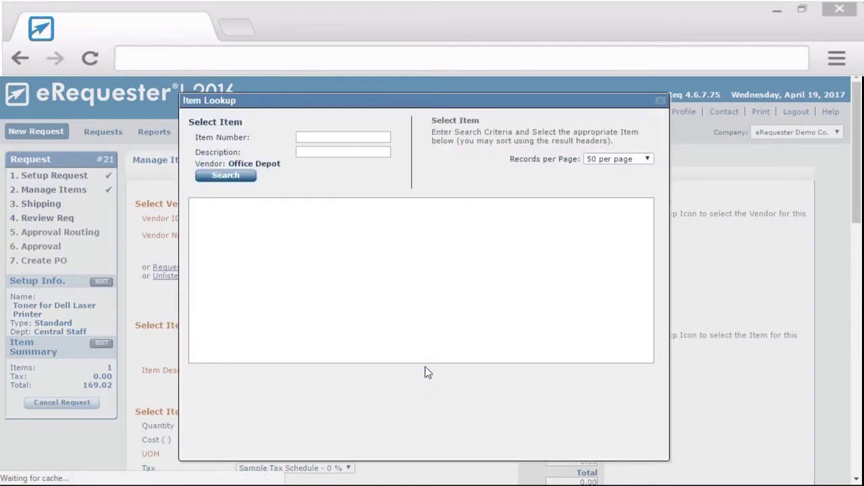
pyautogui.click(327, 155)
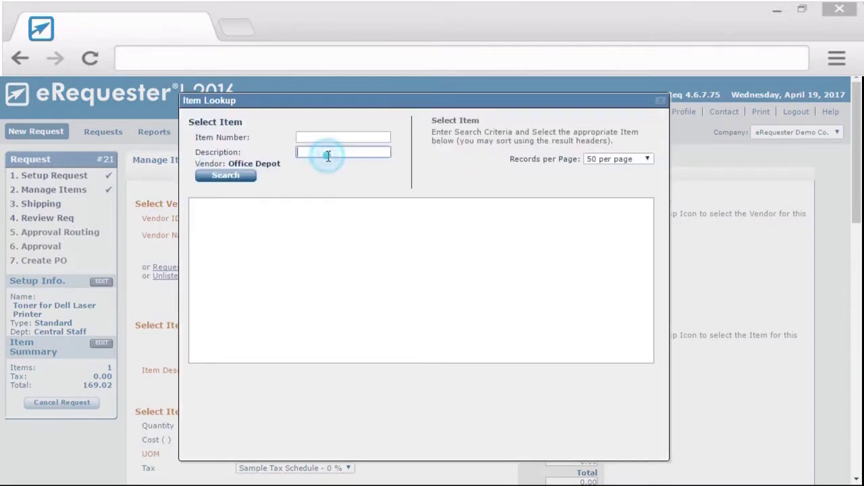
pyautogui.write('ton')
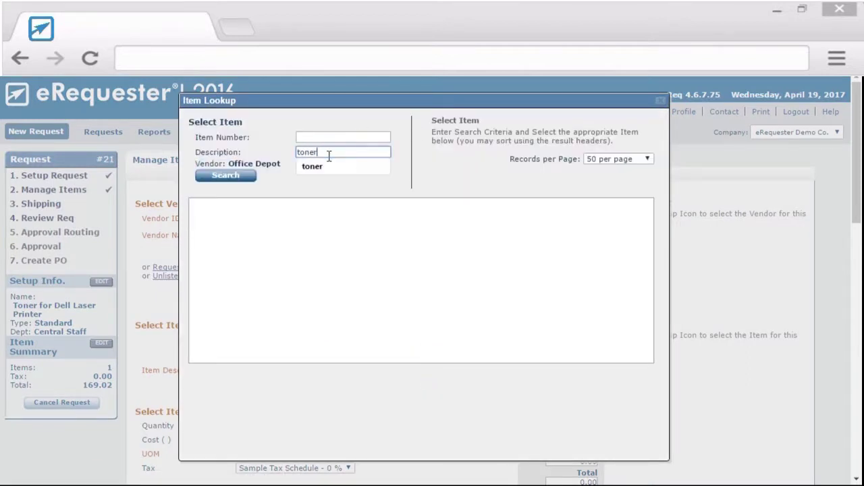
pyautogui.write('er')
pyautogui.click(238, 177)
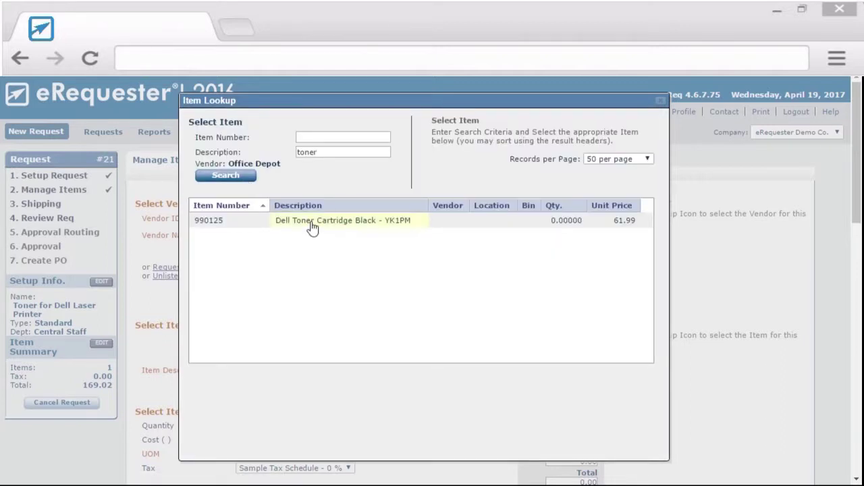
pyautogui.click(312, 228)
# Set the Dell toner cartridge's quantity to 3 and override its cost with 65.99
pyautogui.scroll(-2, 439, 342)
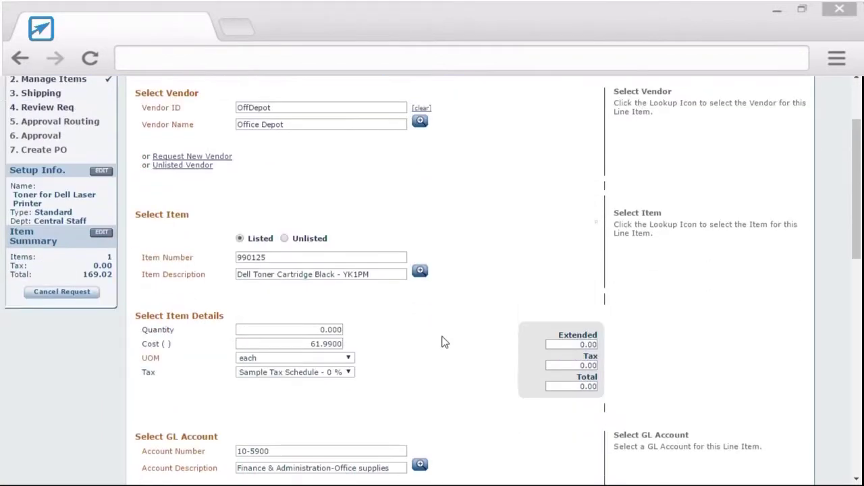
pyautogui.click(286, 305)
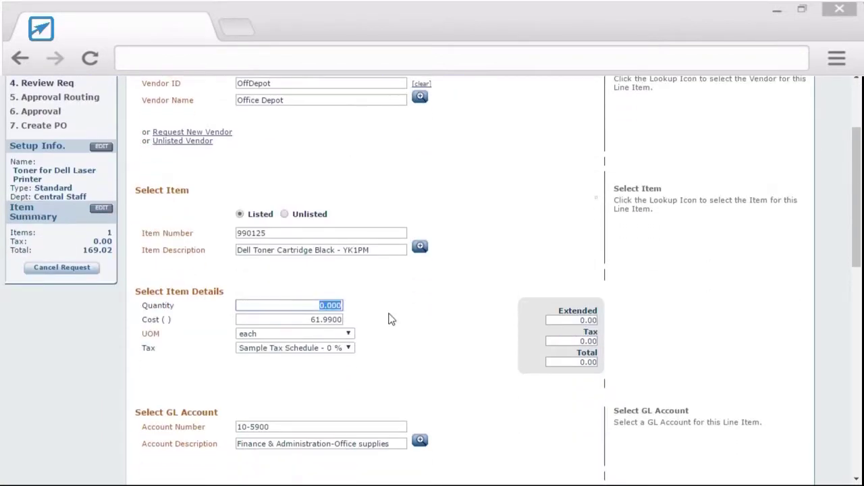
pyautogui.write('3')
pyautogui.click(388, 314)
pyautogui.scroll(-2, 405, 324)
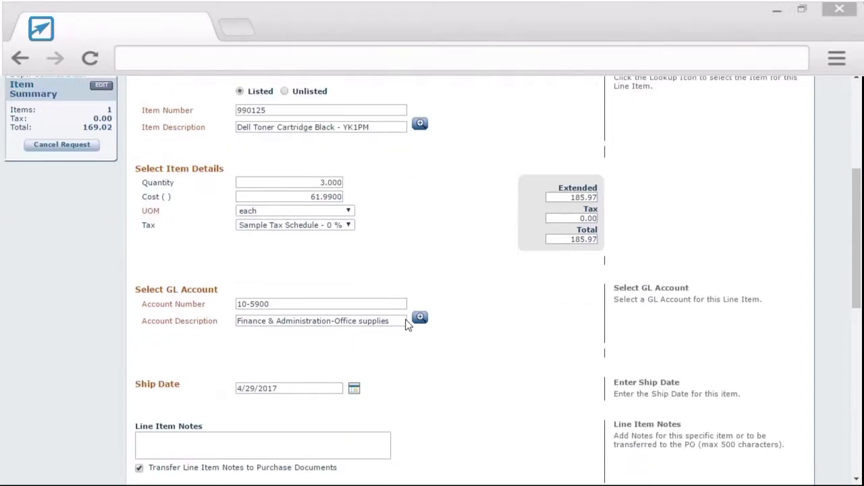
pyautogui.click(299, 184)
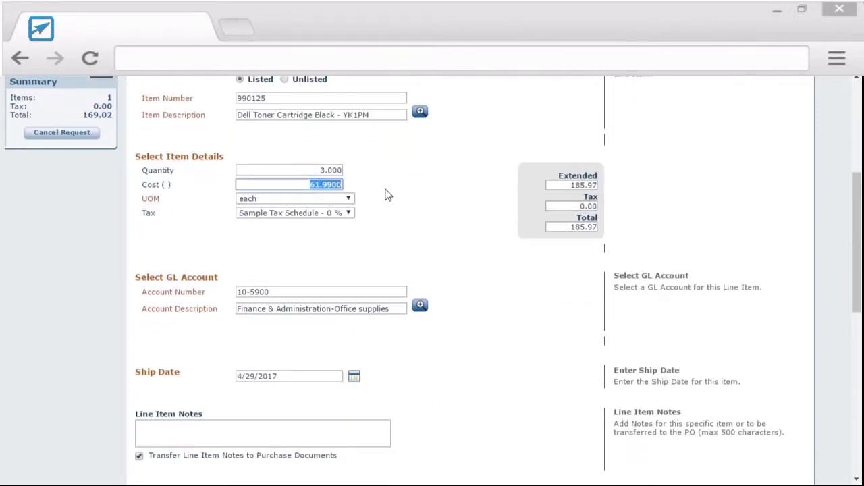
pyautogui.write('65.99')
pyautogui.click(385, 191)
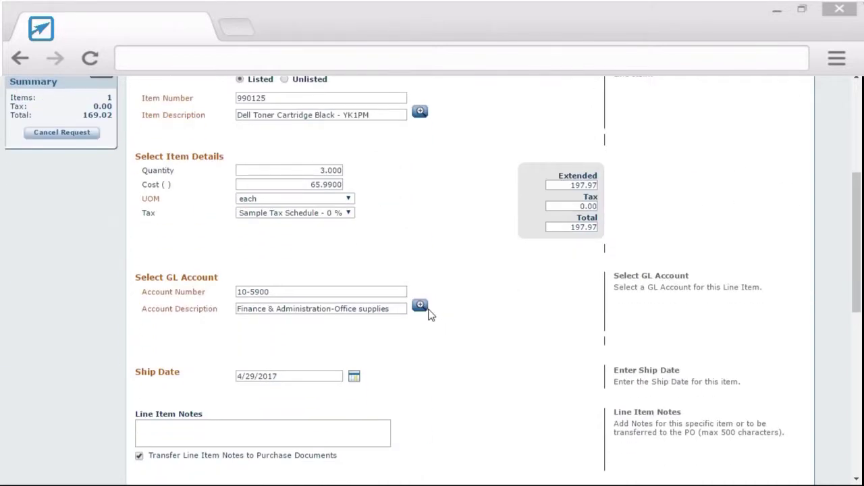
# Look up GL accounts matching "mark", assign Finance & Administration-Marketing to the cartridge, and save the item to continue to shipping
pyautogui.click(426, 308)
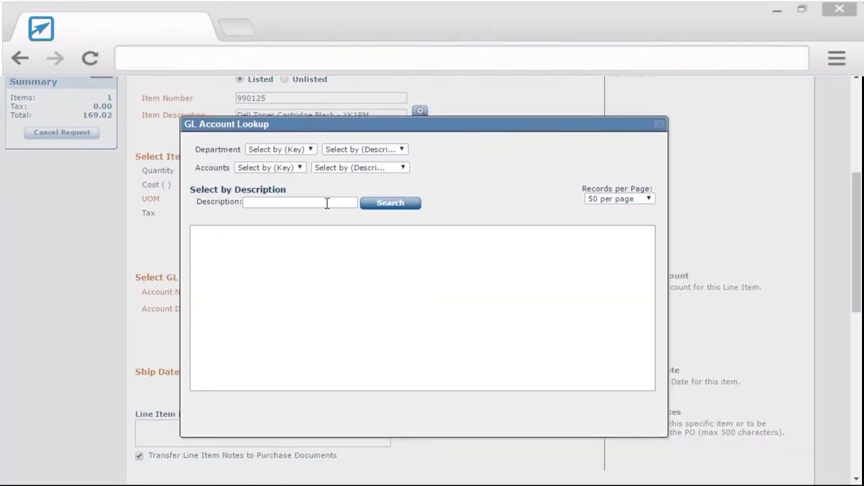
pyautogui.click(323, 202)
pyautogui.write('mark')
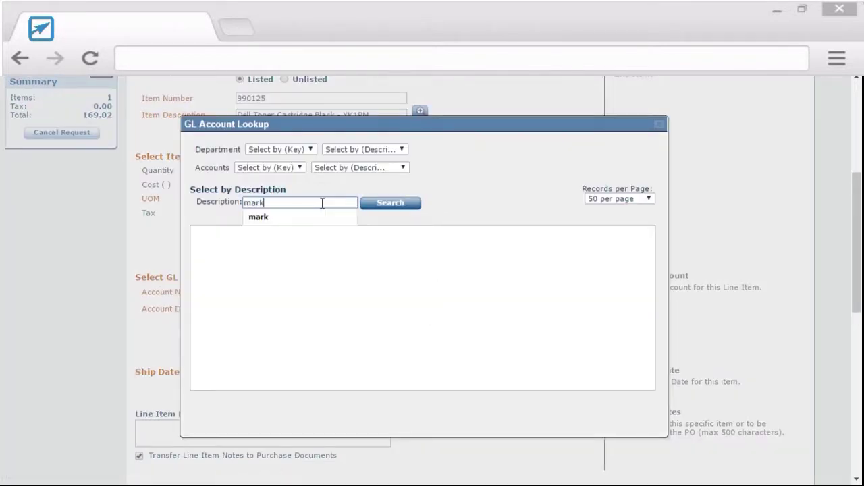
pyautogui.click(406, 205)
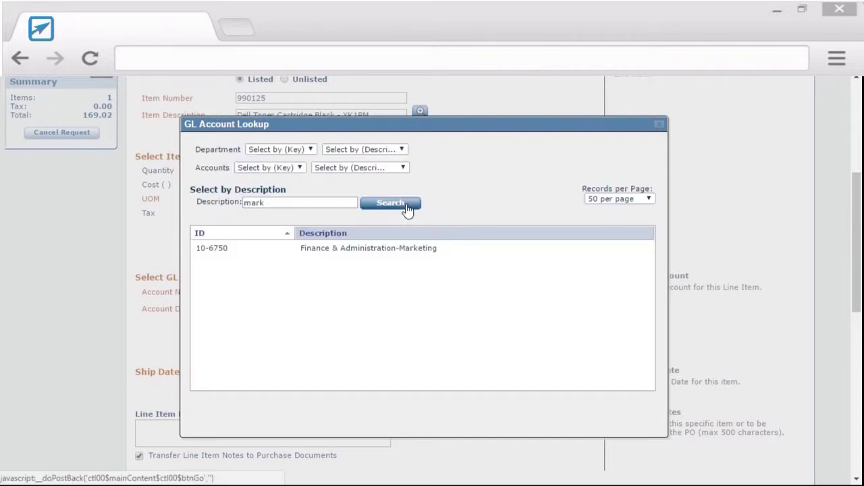
pyautogui.click(363, 248)
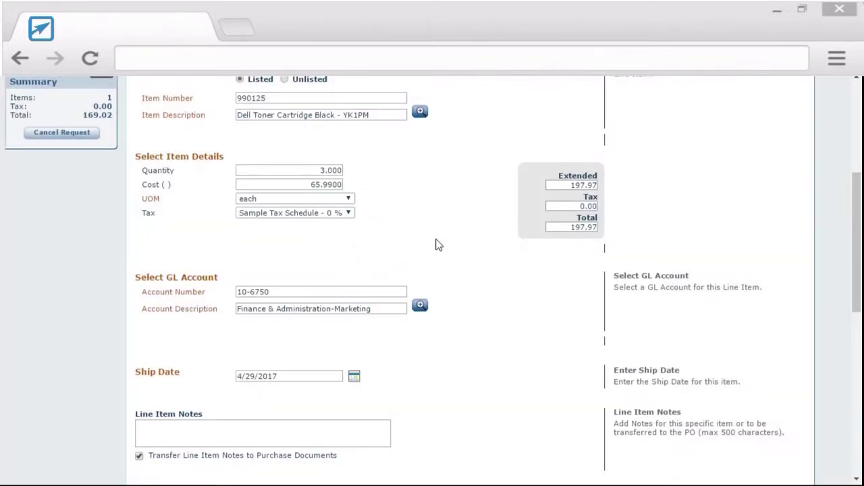
pyautogui.scroll(-3, 435, 244)
pyautogui.click(282, 305)
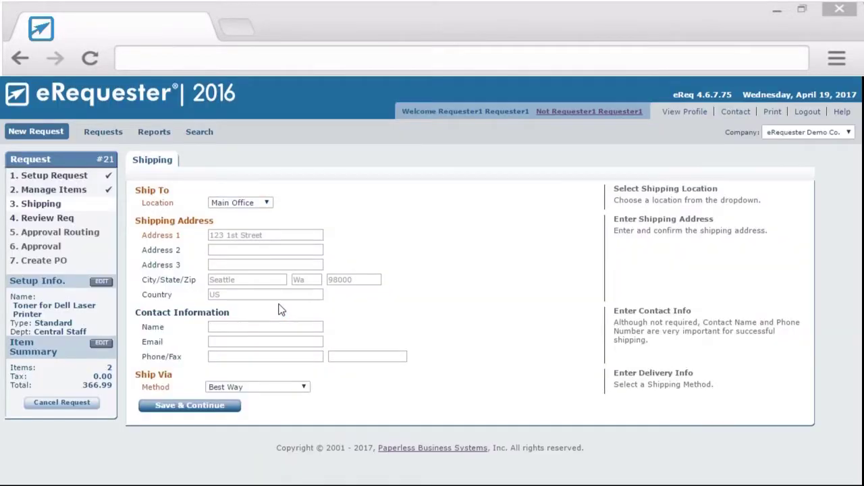
# Keep Main Office as the shipping location and Best Way as the shipping method, and save to continue to review
pyautogui.click(267, 203)
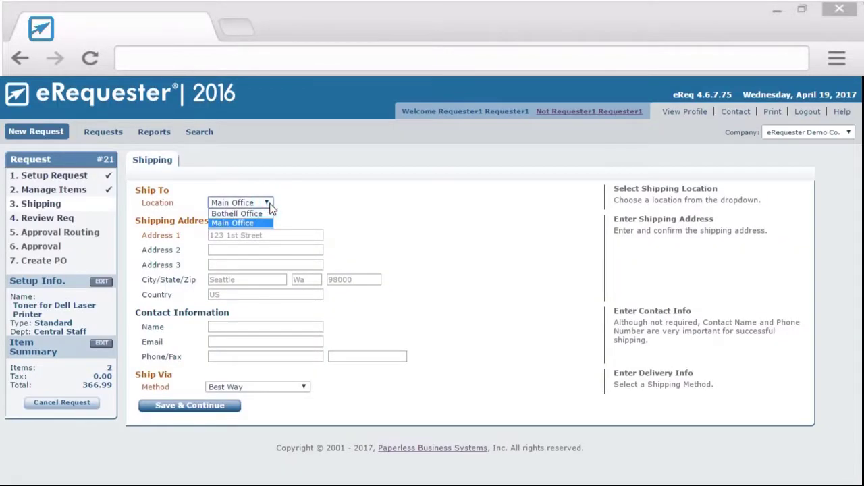
pyautogui.click(268, 204)
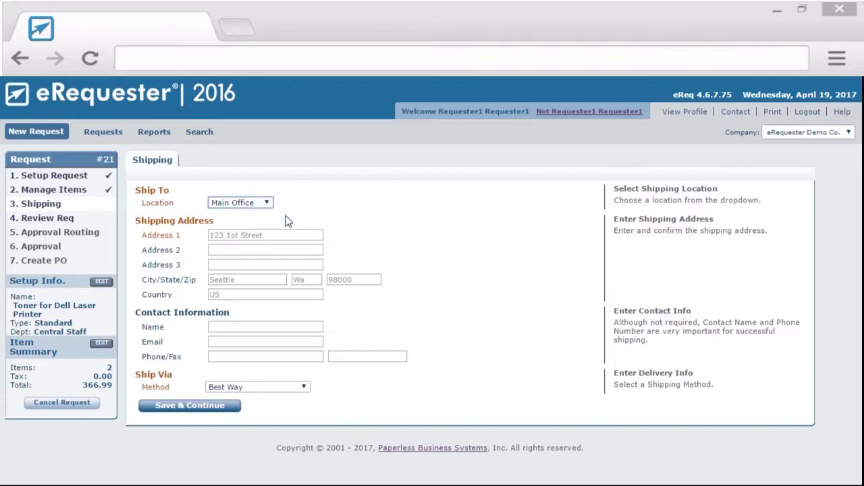
pyautogui.click(303, 389)
pyautogui.click(299, 383)
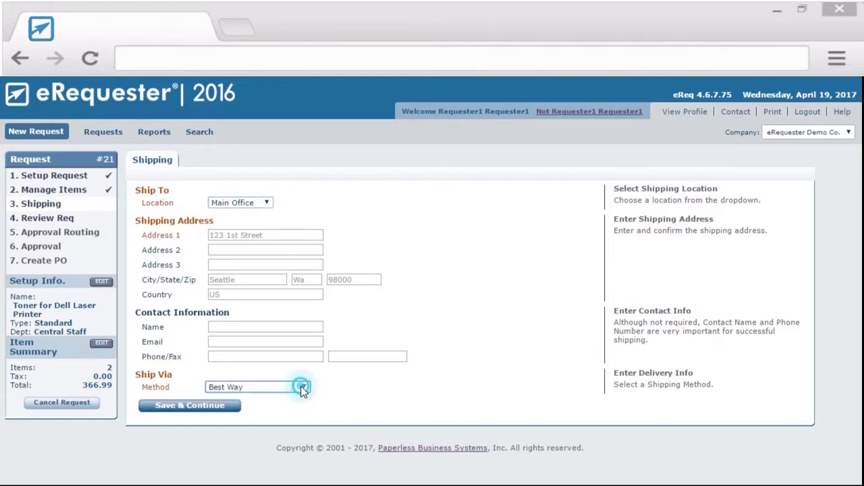
pyautogui.click(209, 407)
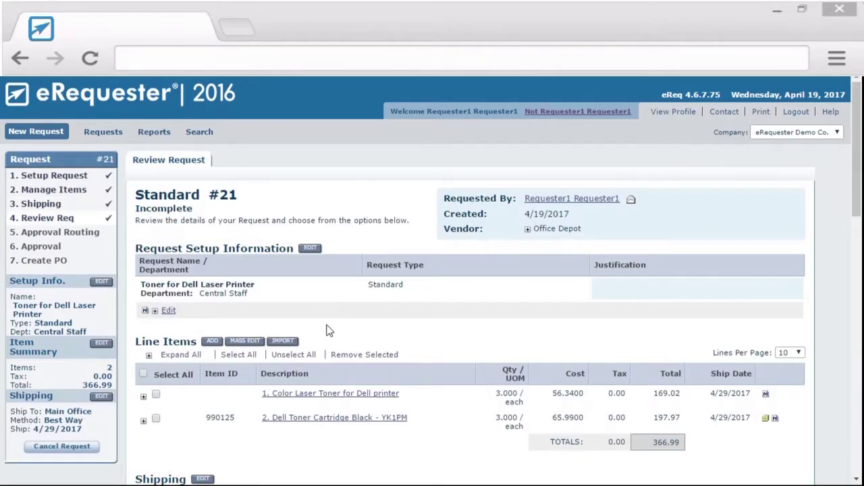
# Upload dell toner.jpg as an attachment to the request under review
pyautogui.scroll(-4, 360, 321)
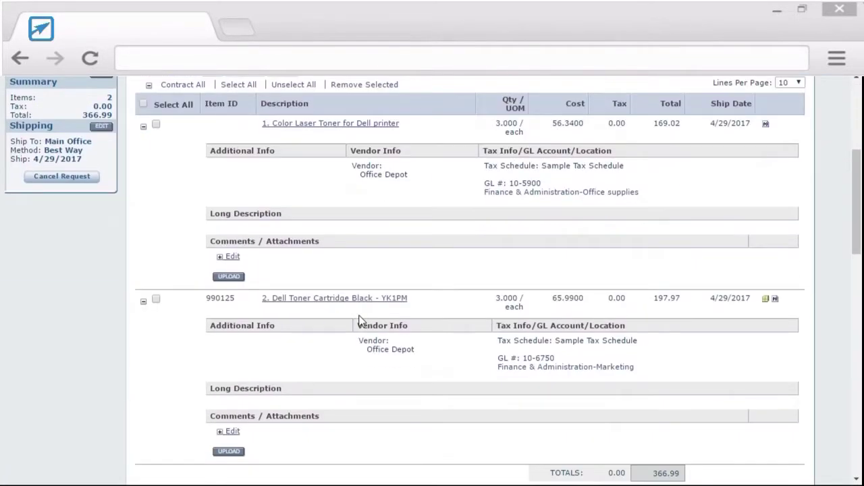
pyautogui.scroll(-4, 360, 322)
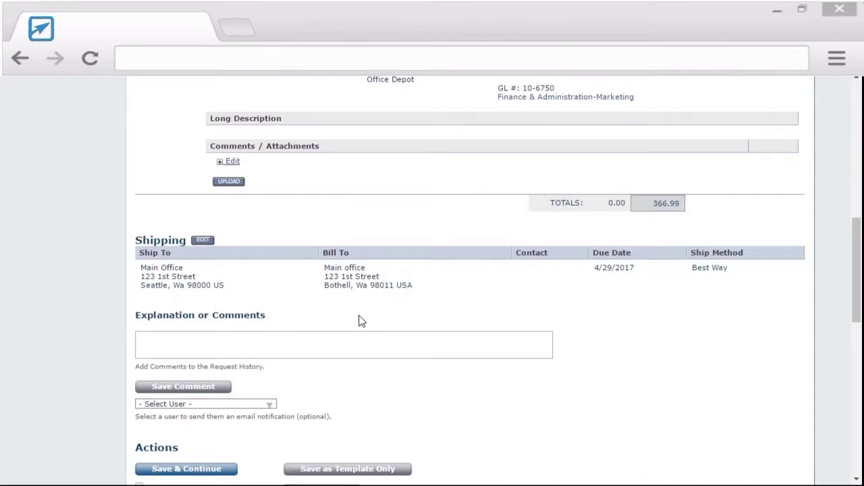
pyautogui.scroll(-3, 360, 321)
pyautogui.scroll(-3, 360, 321)
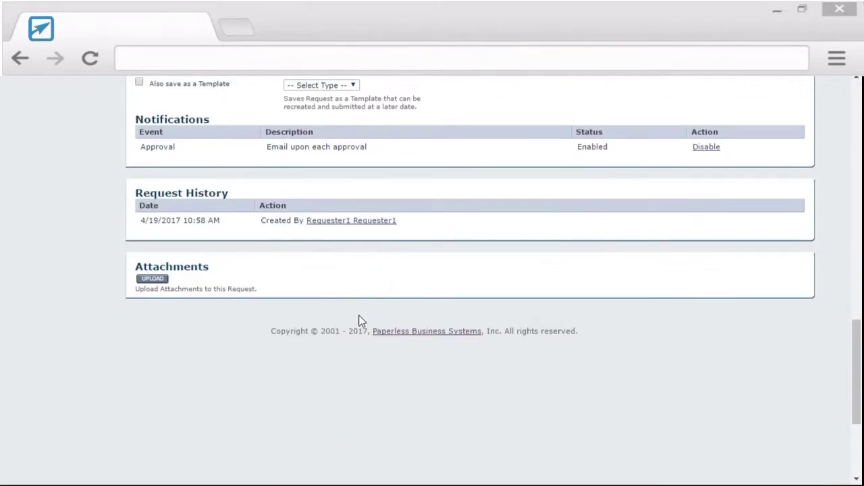
pyautogui.click(152, 280)
pyautogui.click(313, 206)
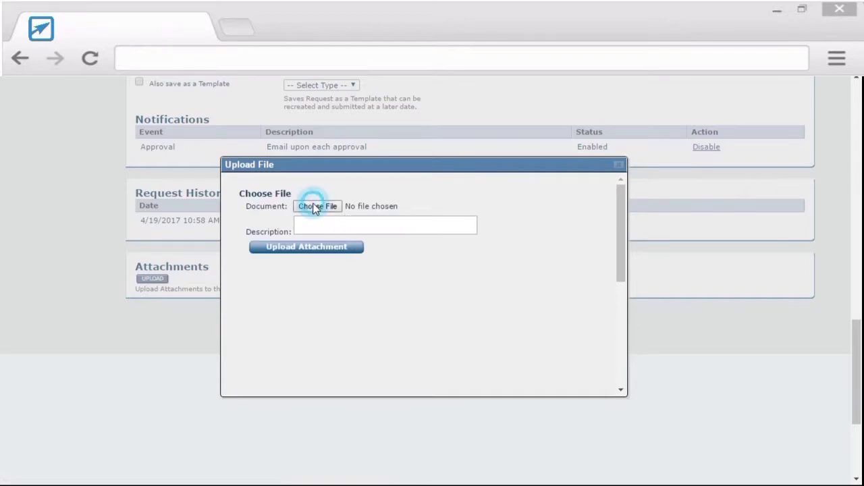
pyautogui.click(169, 151)
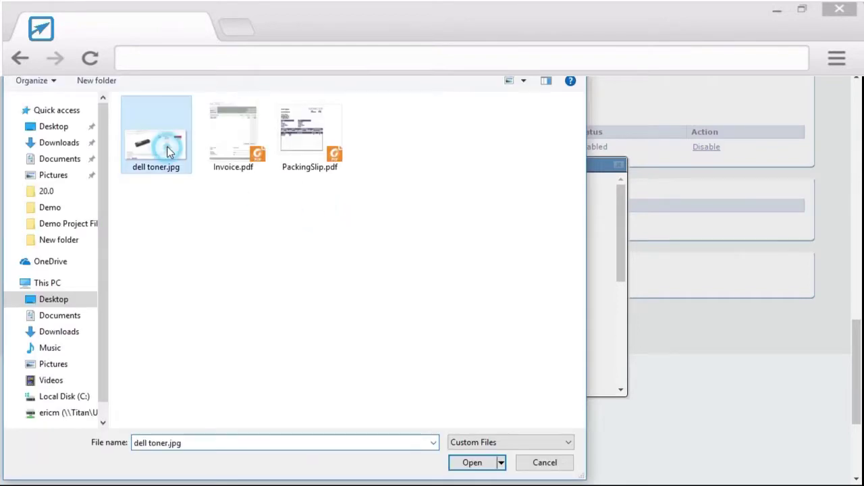
pyautogui.click(470, 461)
pyautogui.click(318, 255)
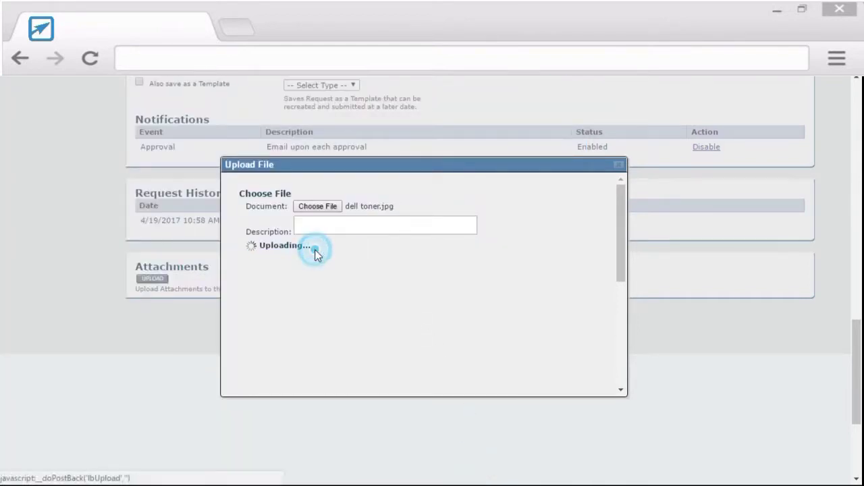
pyautogui.click(395, 217)
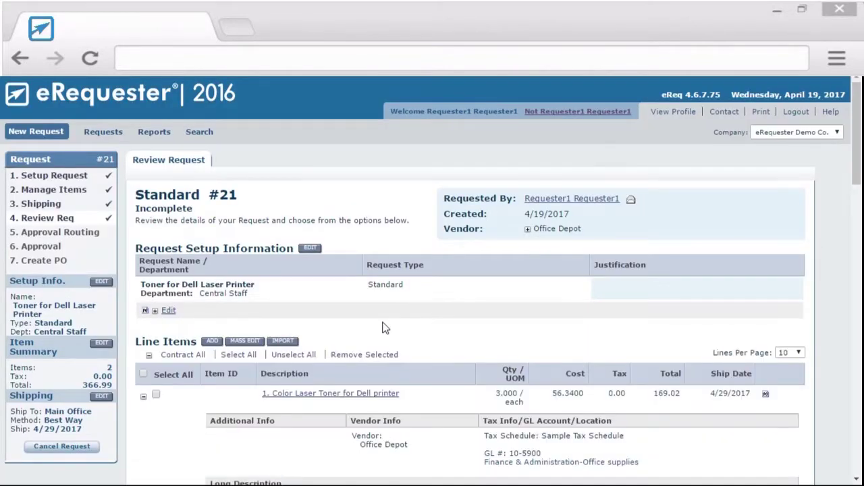
# Save the reviewed request and continue to approval routing
pyautogui.scroll(-4, 385, 329)
pyautogui.scroll(-7, 383, 326)
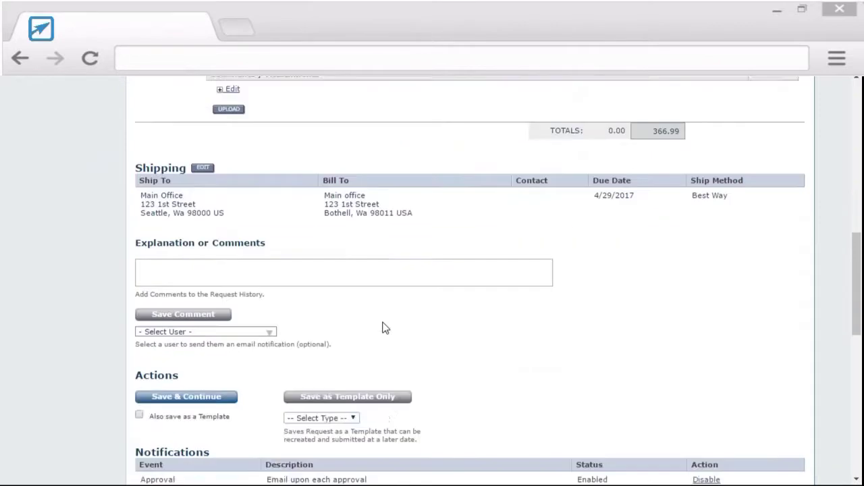
pyautogui.click(166, 270)
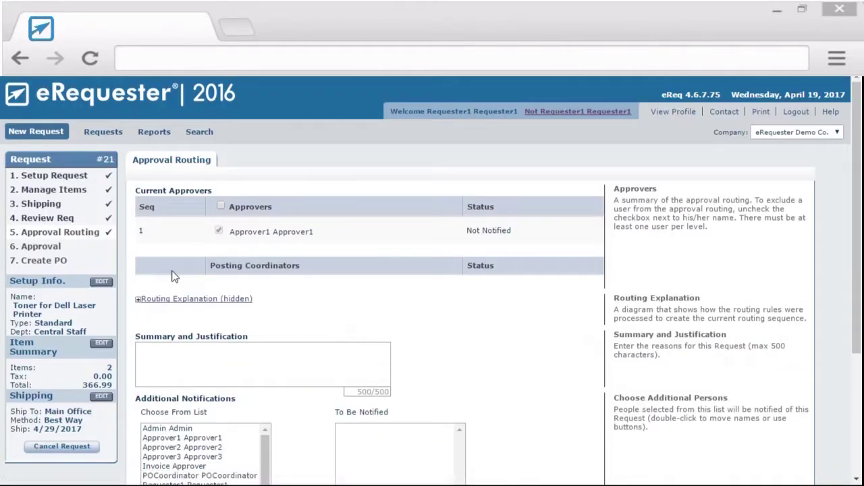
# Add Requester2 to the people to be notified and submit the request for approval
pyautogui.moveTo(327, 231); pyautogui.dragTo(236, 228)
pyautogui.click(559, 392)
pyautogui.scroll(-3, 557, 388)
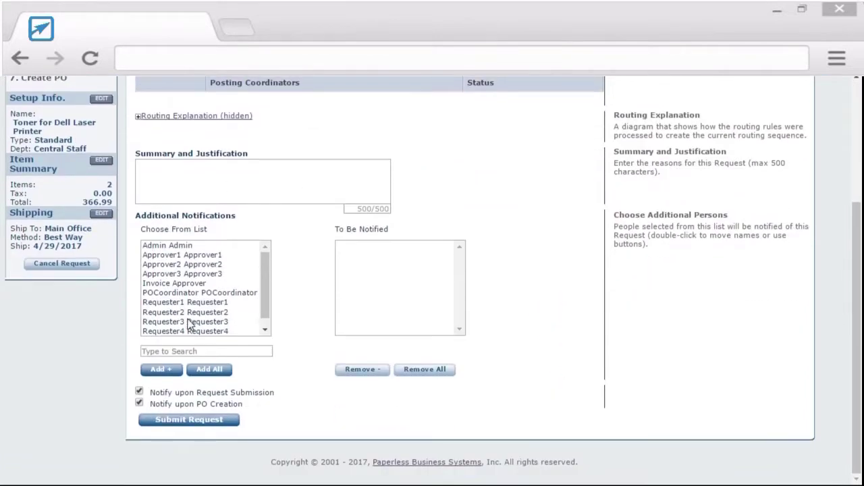
pyautogui.click(183, 313)
pyautogui.click(165, 373)
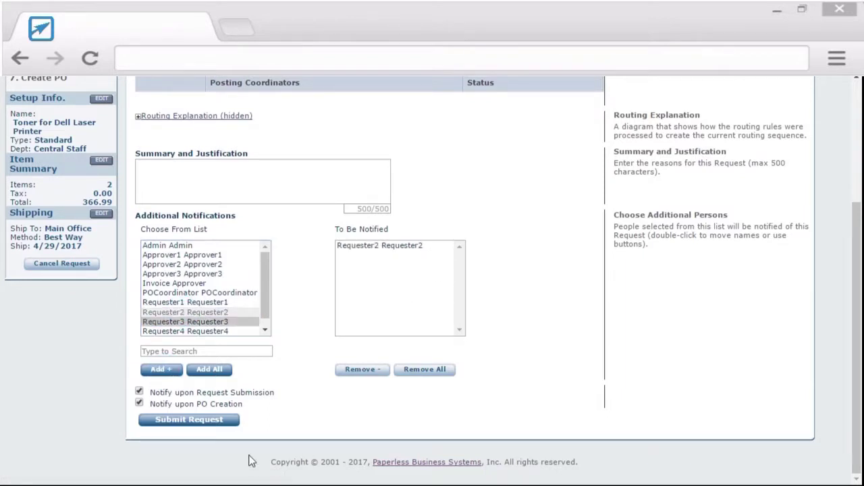
pyautogui.click(188, 420)
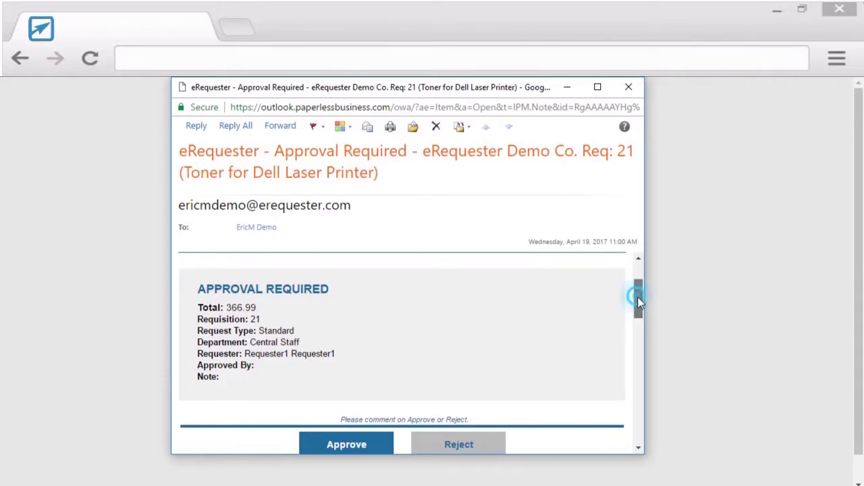
# Look over the approval-required email for request 21, close it, and log in to eRequester Demo Co. as the approver
pyautogui.moveTo(638, 297)
pyautogui.mouseDown()
pyautogui.moveTo(637, 378)
pyautogui.moveTo(617, 434)
pyautogui.moveTo(636, 392)
pyautogui.moveTo(643, 296)
pyautogui.mouseUp()
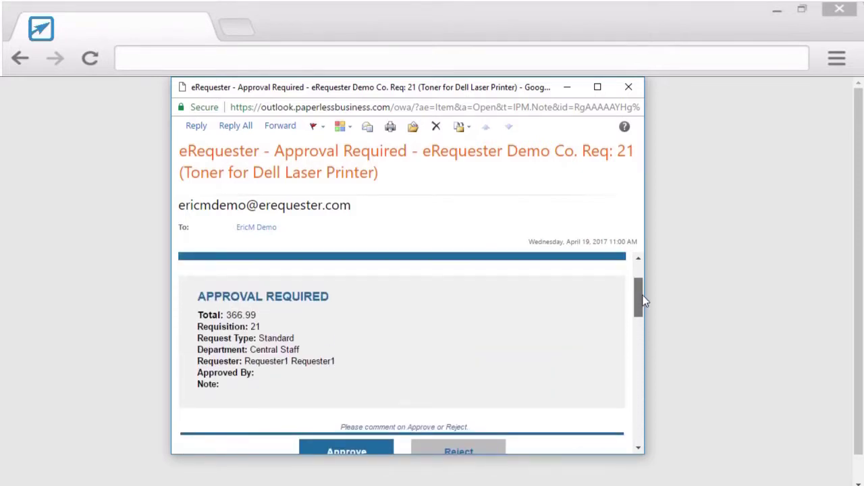
pyautogui.click(629, 87)
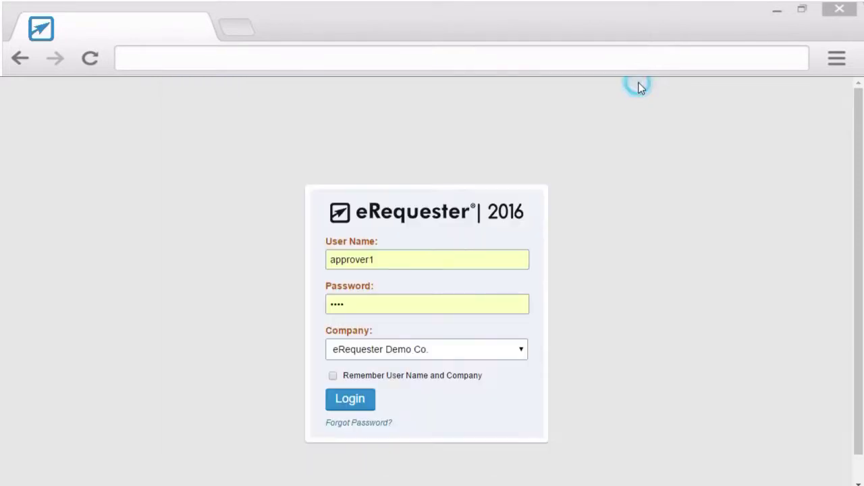
pyautogui.click(351, 400)
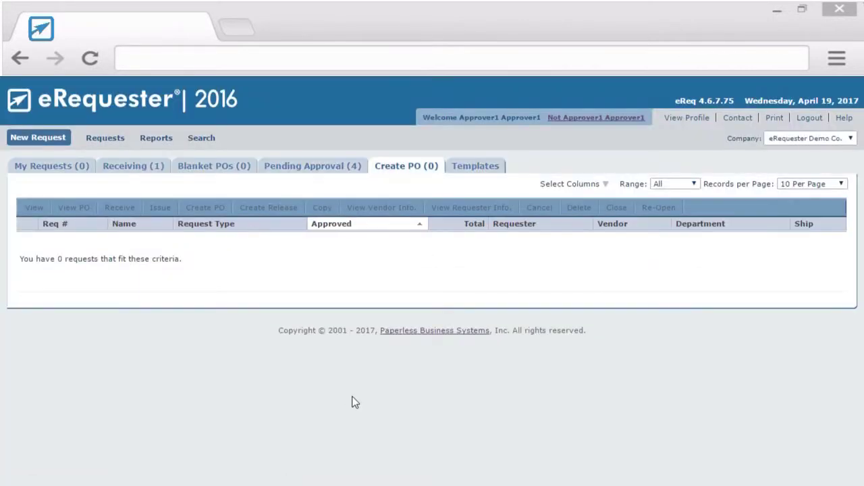
# Open request 21, Toner for Dell Laser Printer, from the requests pending approval
pyautogui.click(320, 167)
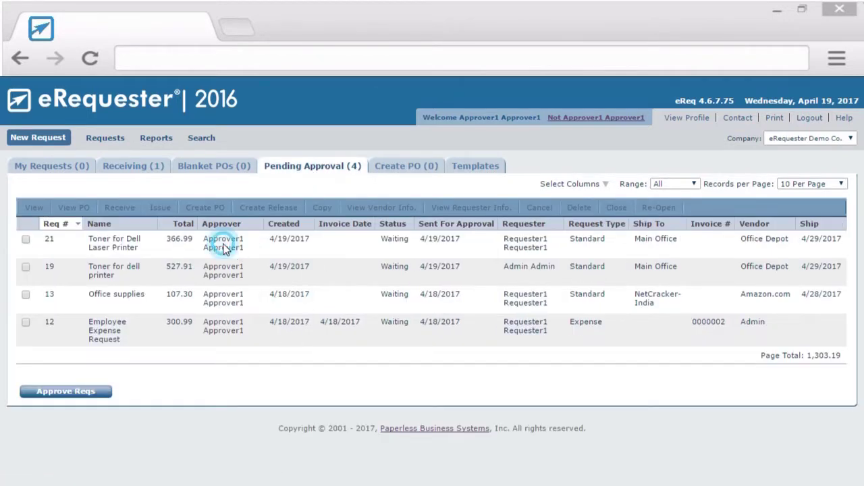
pyautogui.click(223, 244)
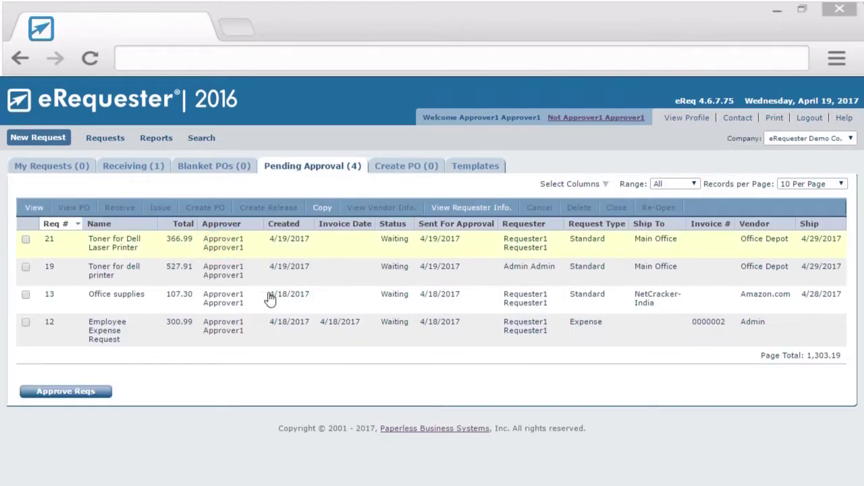
pyautogui.click(223, 244)
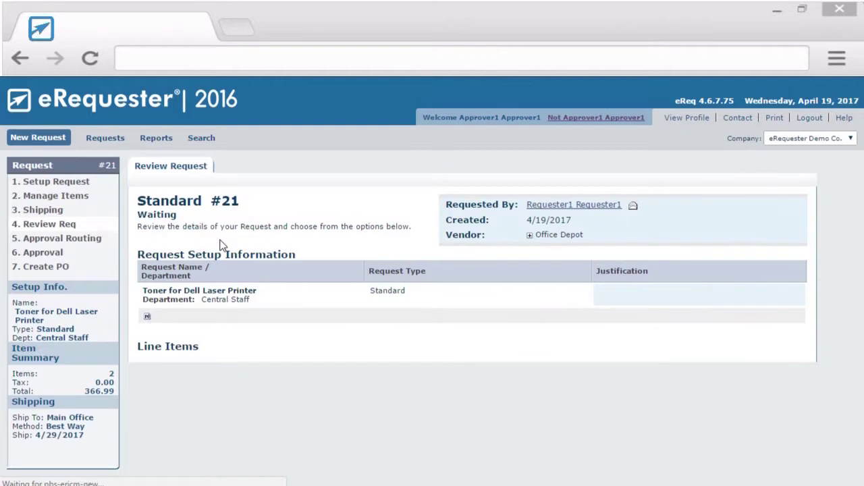
# Examine the request's line items, GL accounts, shipping details, approval routing and attachments
pyautogui.scroll(-1, 265, 277)
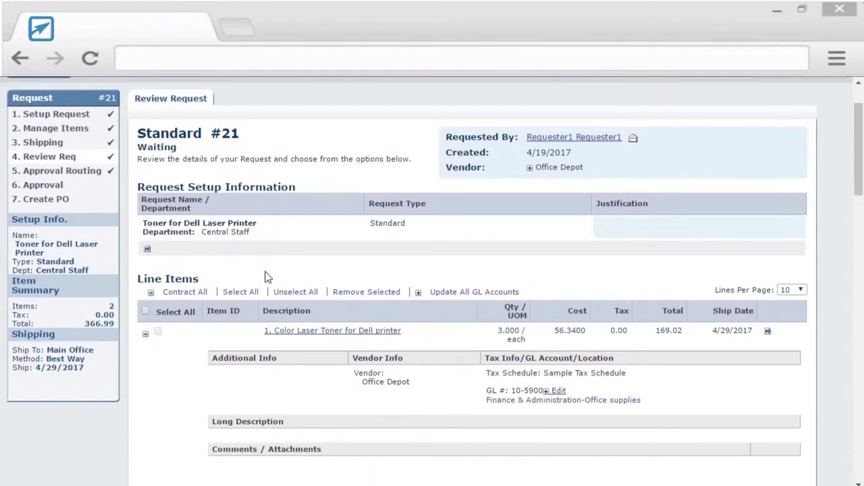
pyautogui.scroll(-1, 265, 276)
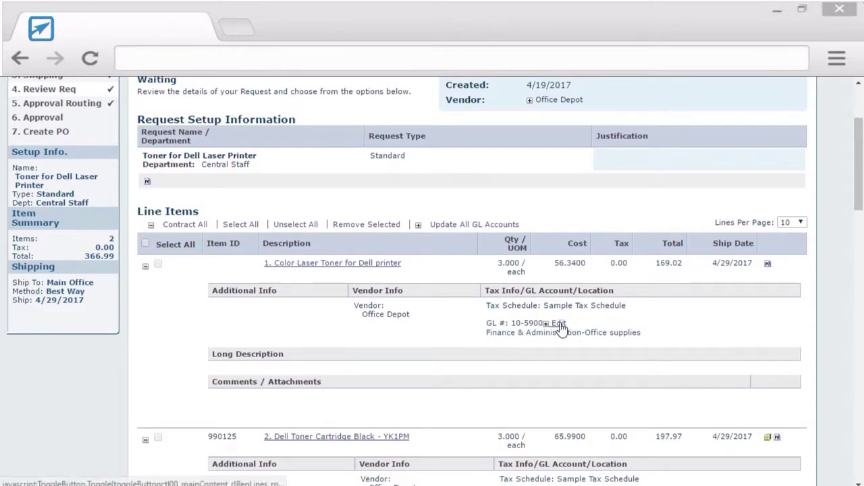
pyautogui.scroll(-7, 328, 255)
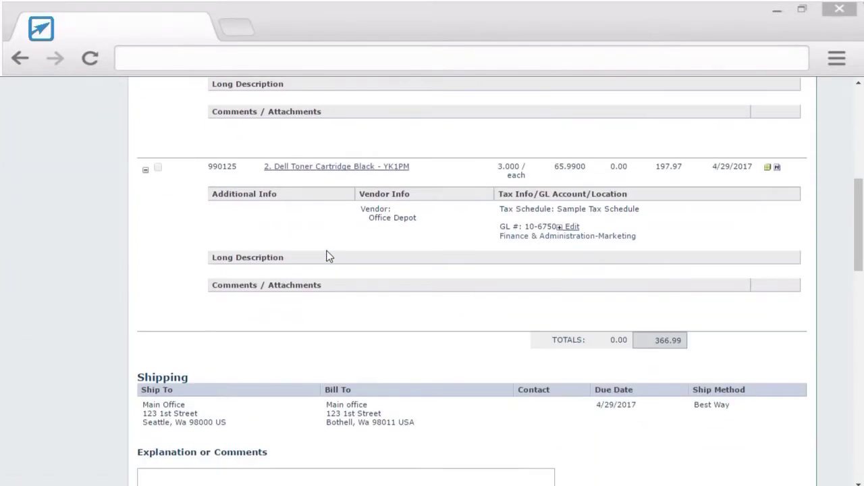
pyautogui.scroll(-7, 328, 258)
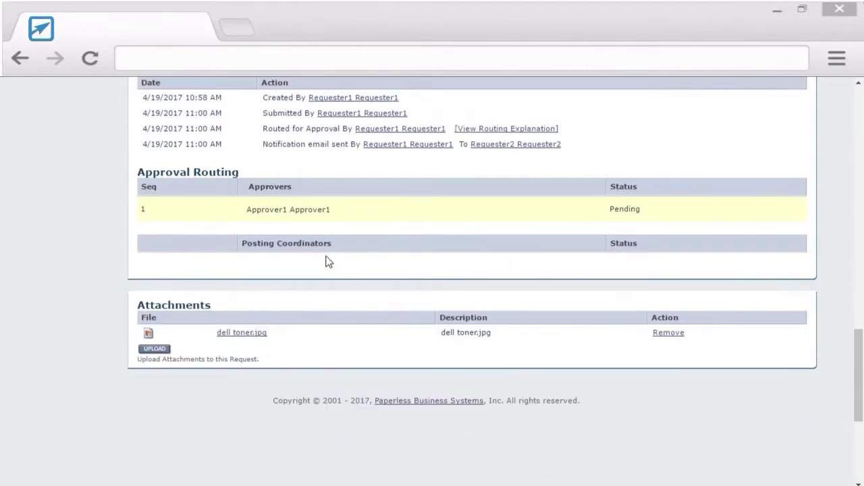
pyautogui.moveTo(193, 314); pyautogui.dragTo(284, 333)
pyautogui.click(283, 333)
# Enter the comment "This looks good!" as the explanation for the request
pyautogui.scroll(2, 349, 314)
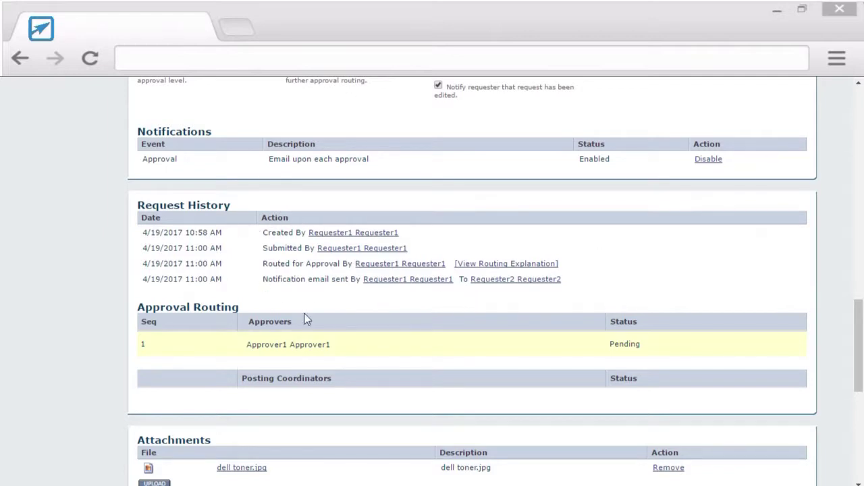
pyautogui.scroll(4, 415, 363)
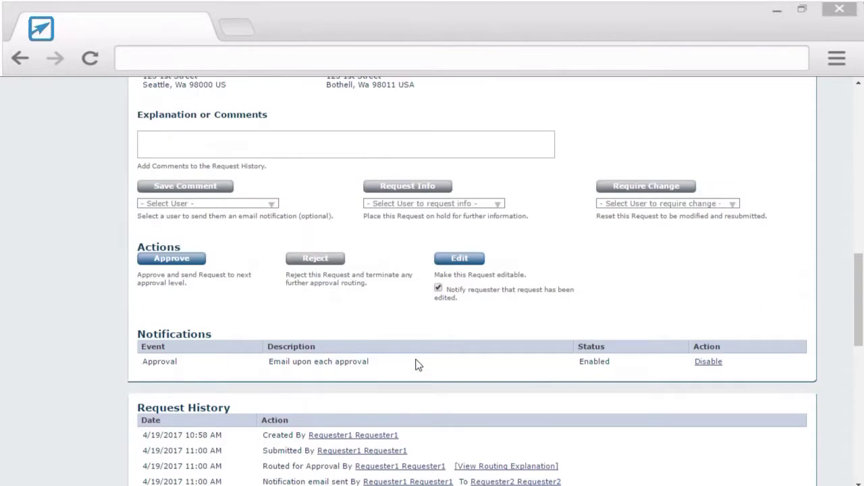
pyautogui.click(206, 202)
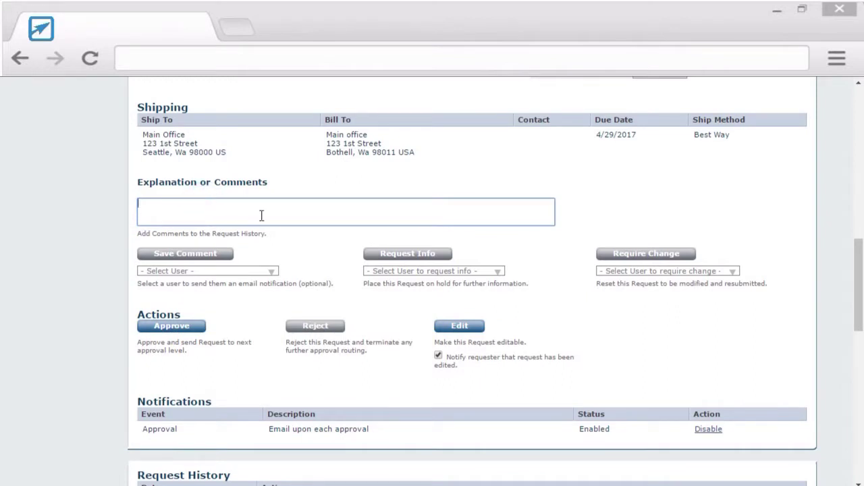
pyautogui.write('This looks good!')
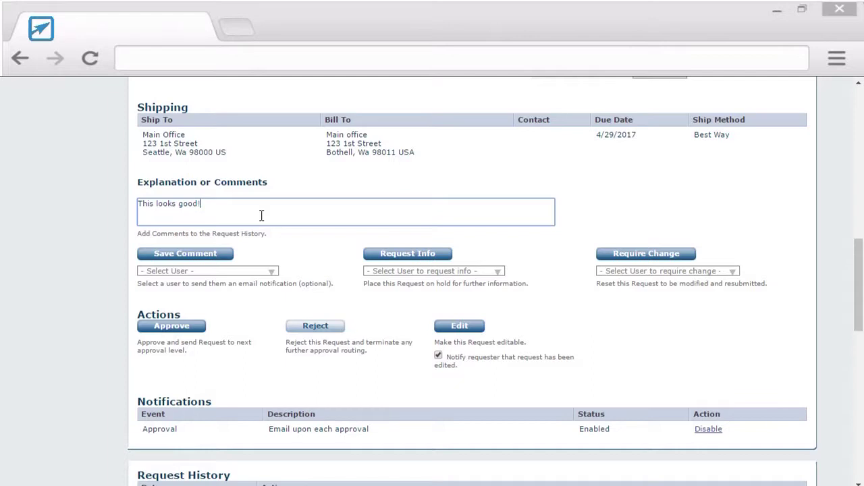
# Check the selectable users for requiring changes, requesting info and comment notification without choosing any, and approve the request
pyautogui.click(733, 272)
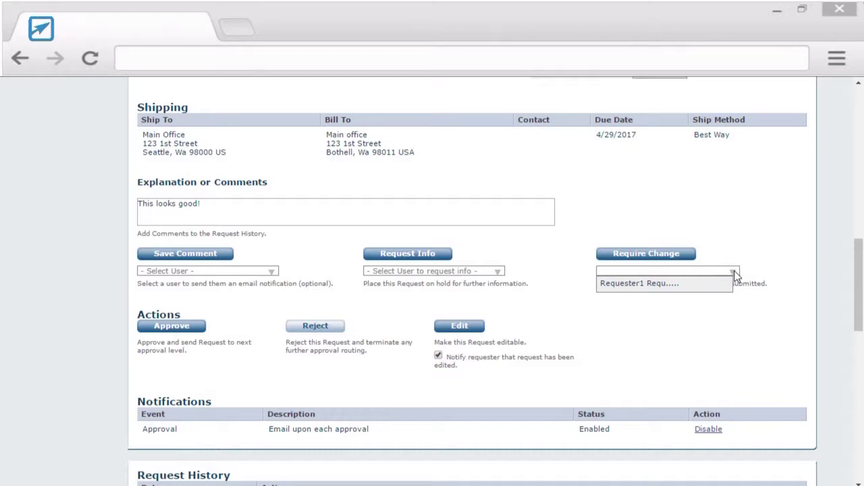
pyautogui.click(774, 240)
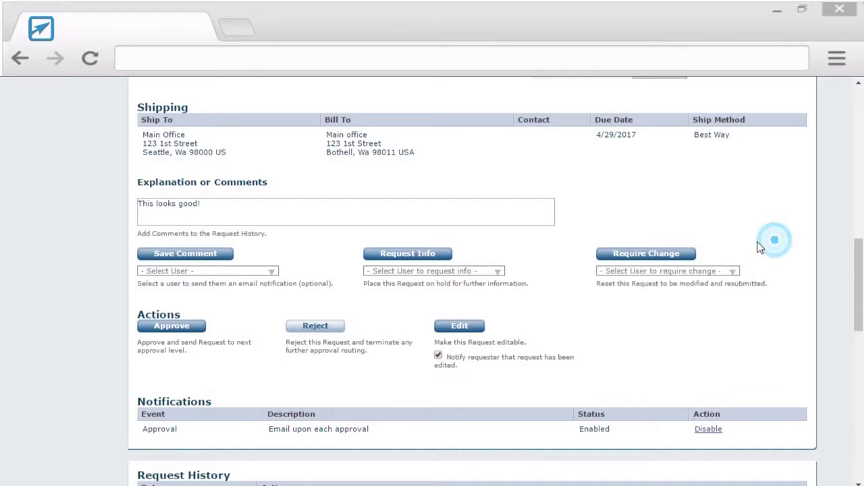
pyautogui.click(498, 273)
pyautogui.moveTo(491, 303)
pyautogui.mouseDown()
pyautogui.moveTo(491, 352)
pyautogui.moveTo(497, 303)
pyautogui.mouseUp()
pyautogui.click(554, 248)
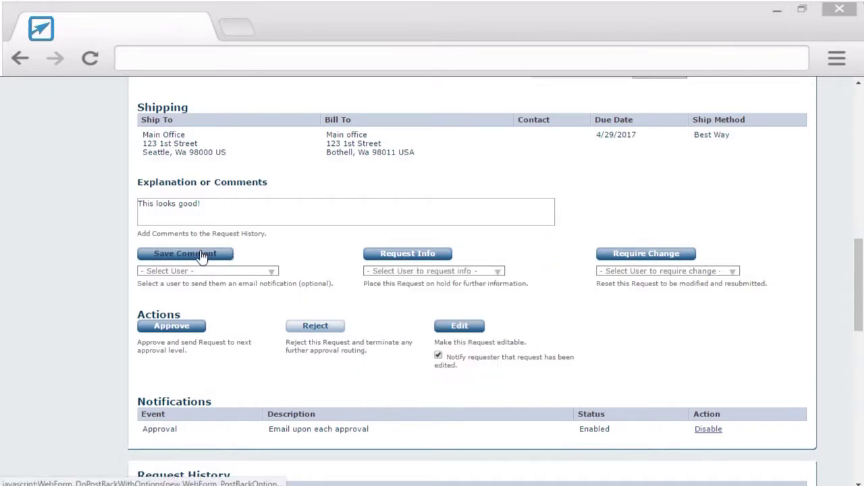
pyautogui.click(272, 272)
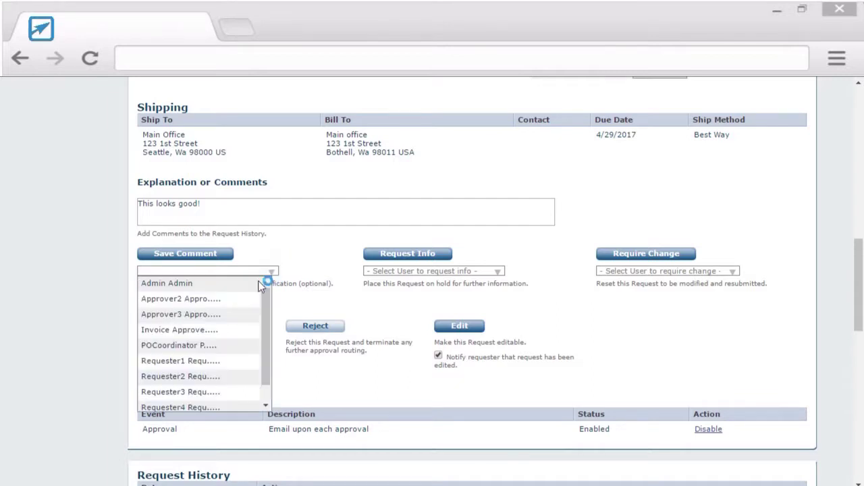
pyautogui.click(305, 278)
pyautogui.click(165, 332)
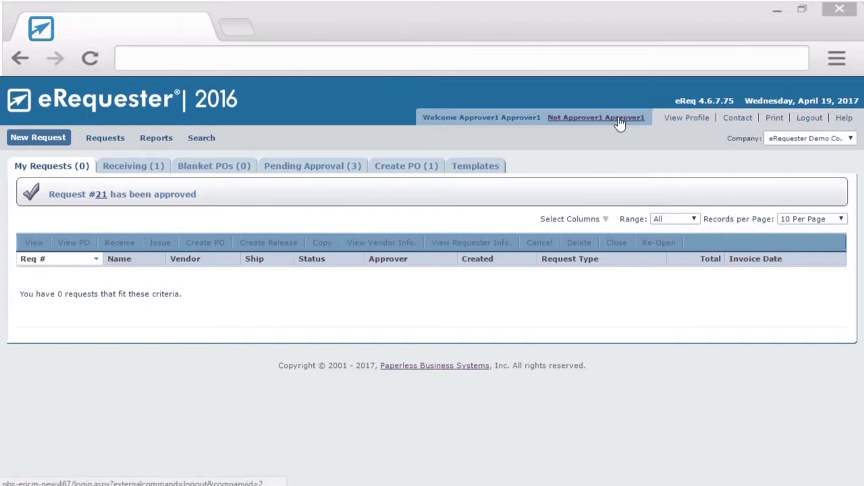
# Sign out of the approver account, dismiss the Posting Required email, and log in to eRequester Demo Co. as pocoordinator
pyautogui.click(620, 119)
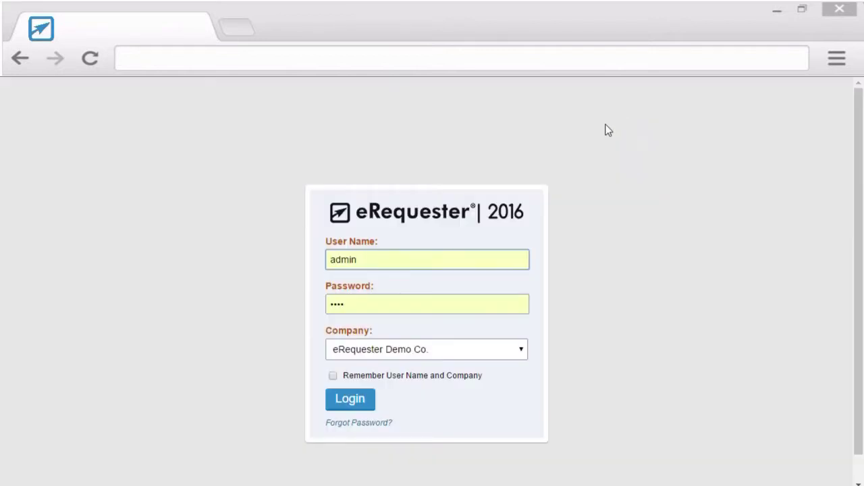
pyautogui.doubleClick(402, 256)
pyautogui.write('po')
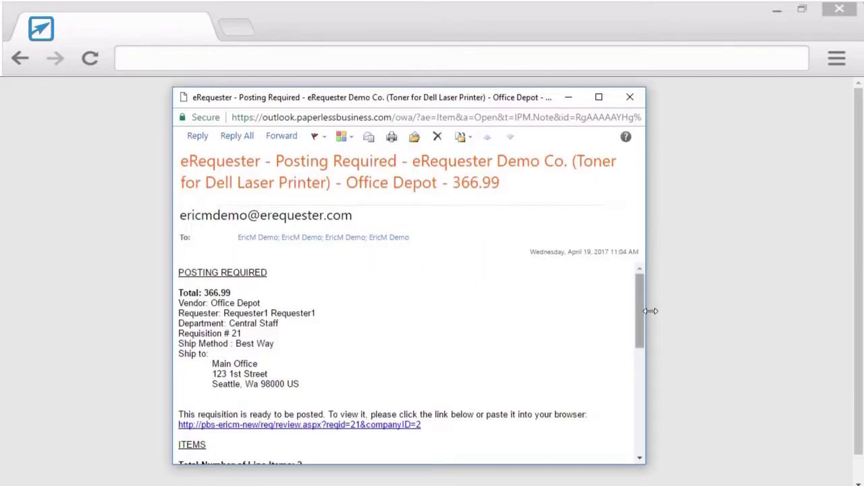
pyautogui.moveTo(642, 310); pyautogui.dragTo(666, 274)
pyautogui.click(629, 98)
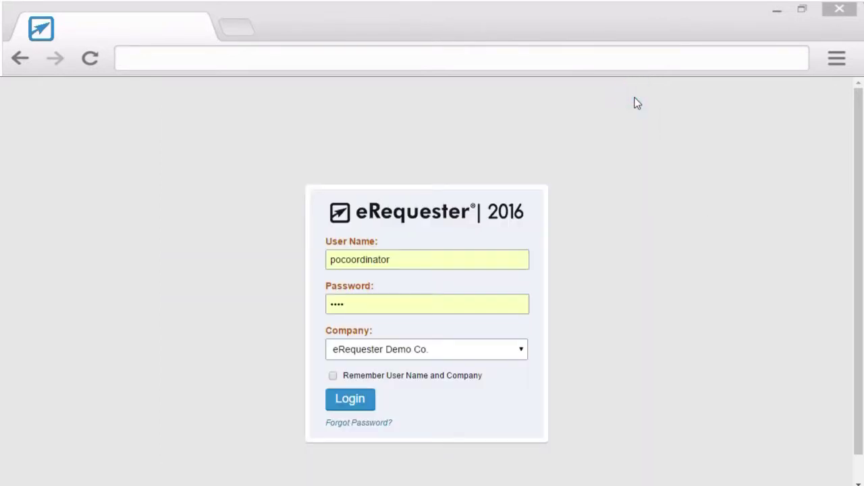
pyautogui.click(356, 399)
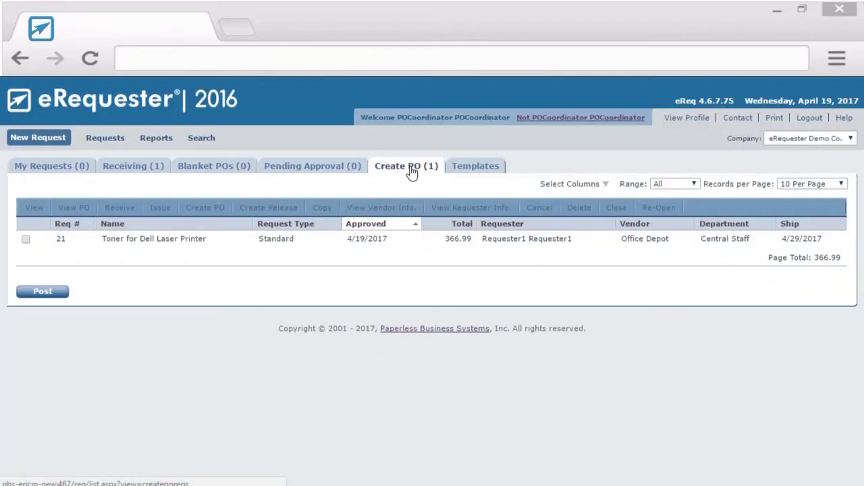
# Create the purchase order for request 21, Toner for Dell Laser Printer, and review the generated document
pyautogui.click(179, 241)
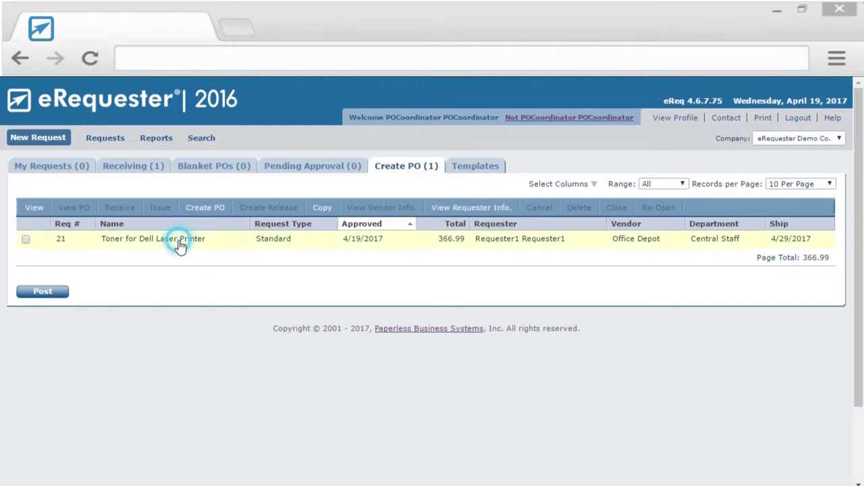
pyautogui.click(210, 213)
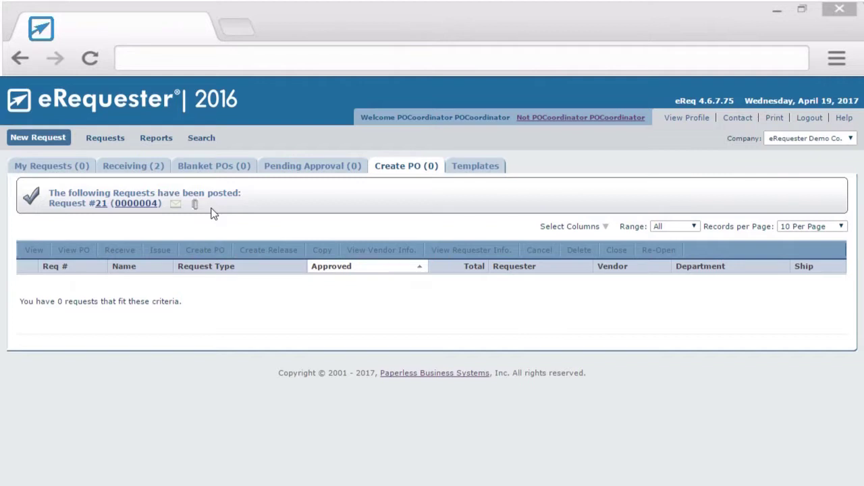
pyautogui.click(134, 205)
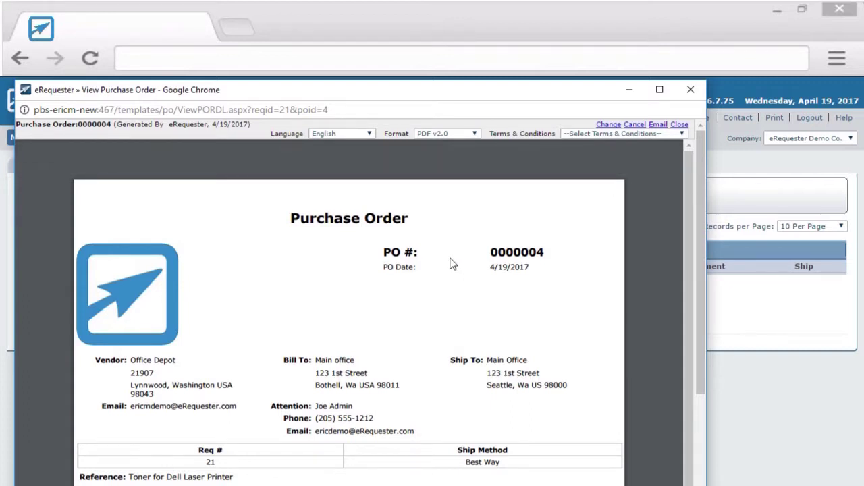
pyautogui.moveTo(686, 199); pyautogui.dragTo(687, 406)
pyautogui.moveTo(690, 364); pyautogui.dragTo(699, 215)
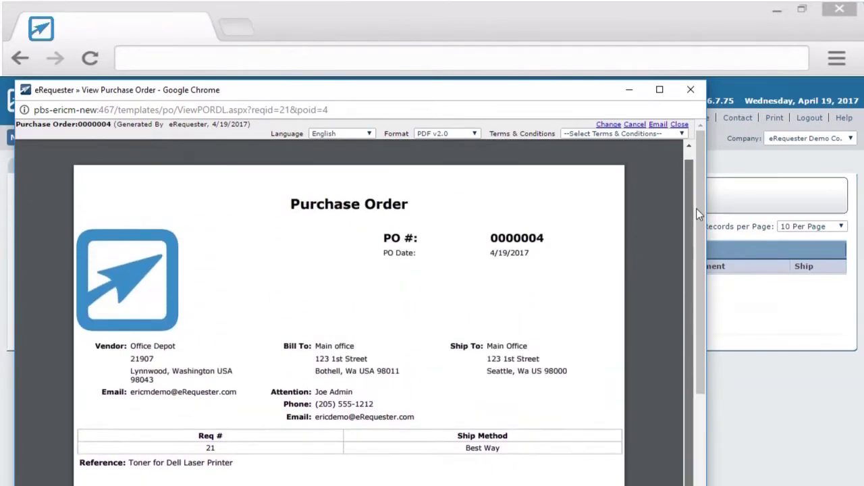
# Open the purchase order's email form and check its recipient, sender and dell toner.jpg attachment
pyautogui.click(658, 125)
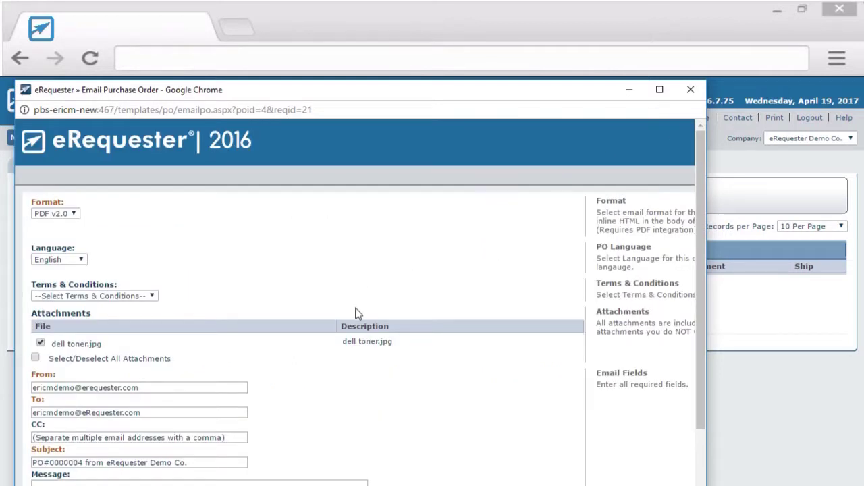
pyautogui.moveTo(148, 413); pyautogui.dragTo(21, 412)
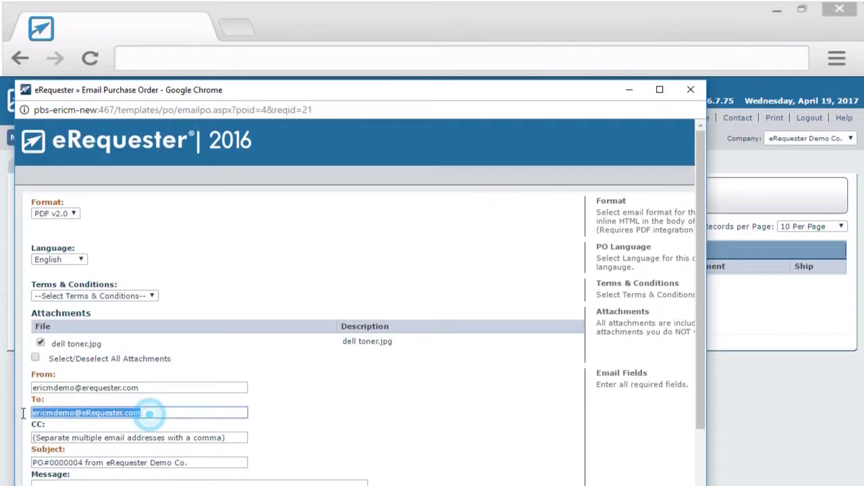
pyautogui.click(336, 418)
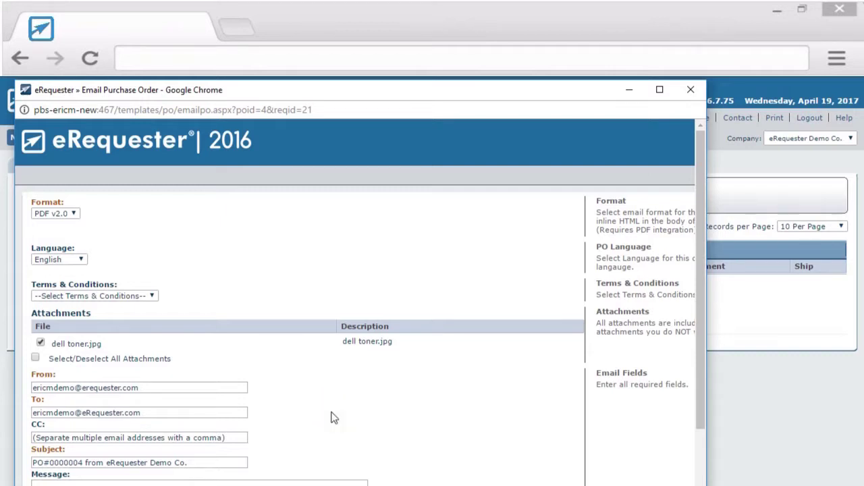
pyautogui.moveTo(155, 388); pyautogui.dragTo(8, 386)
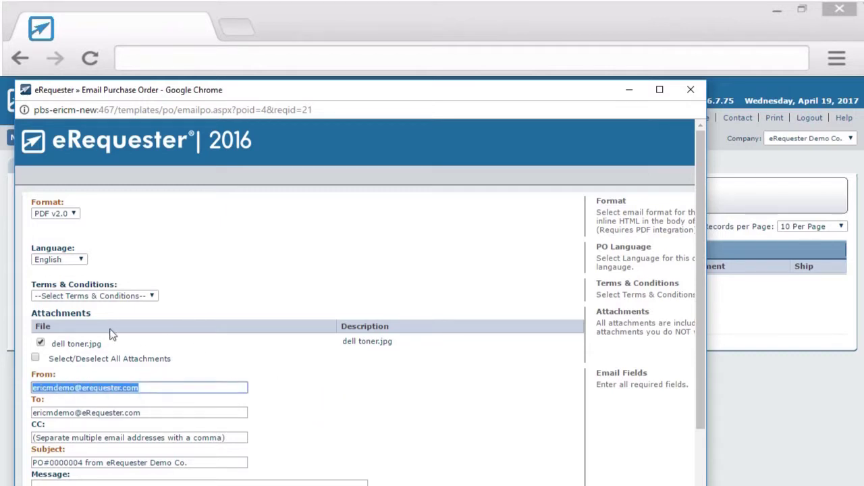
pyautogui.moveTo(112, 345); pyautogui.dragTo(55, 345)
pyautogui.click(200, 362)
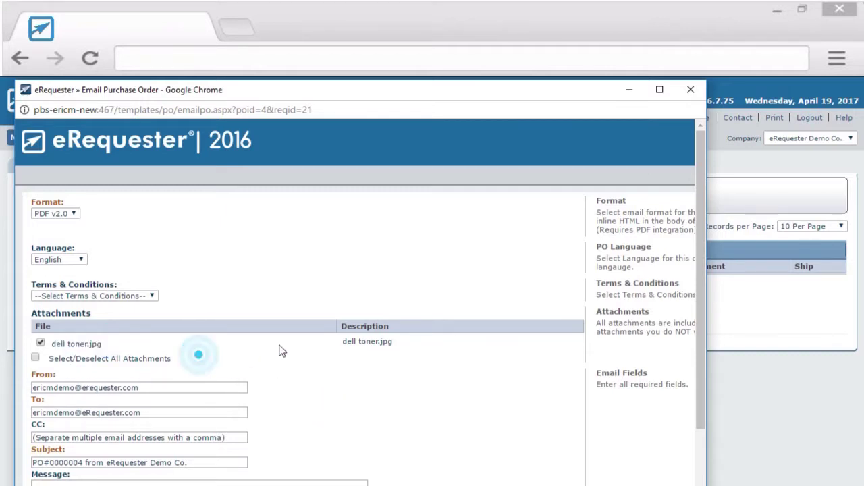
# Email the purchase order to the vendor with the message "Please send ASAP!" and return to the previous page
pyautogui.scroll(-2, 284, 347)
pyautogui.click(142, 404)
pyautogui.write('Please send ASAP!')
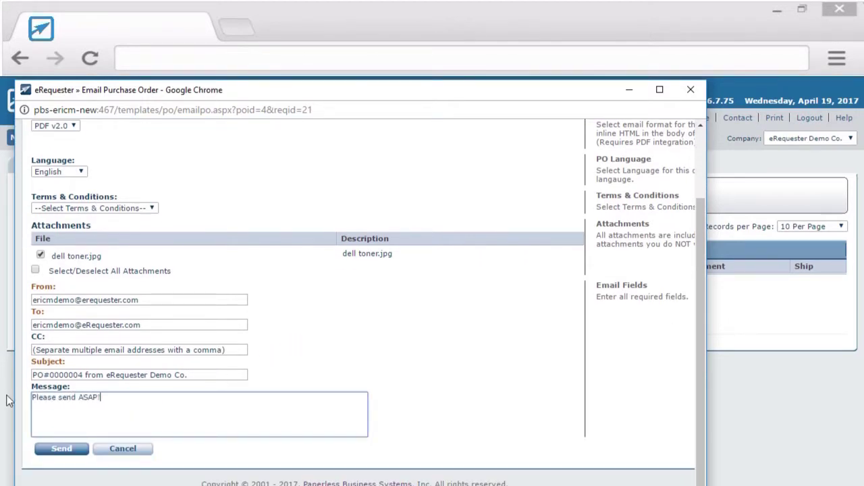
pyautogui.click(59, 449)
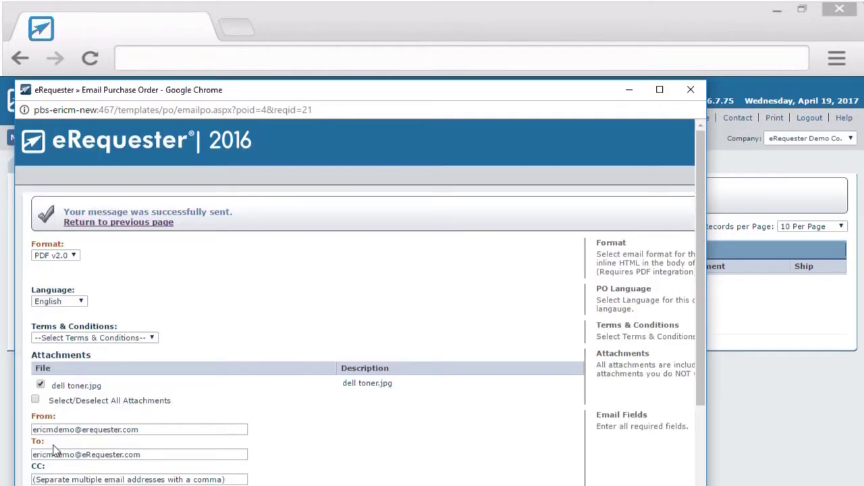
pyautogui.click(140, 224)
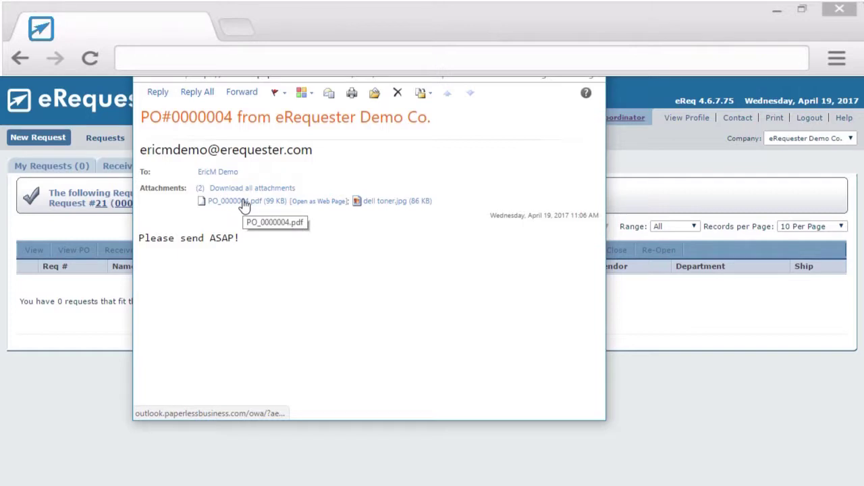
# Check the message in the received purchase order email and sign out of the PO coordinator account
pyautogui.moveTo(268, 243); pyautogui.dragTo(132, 239)
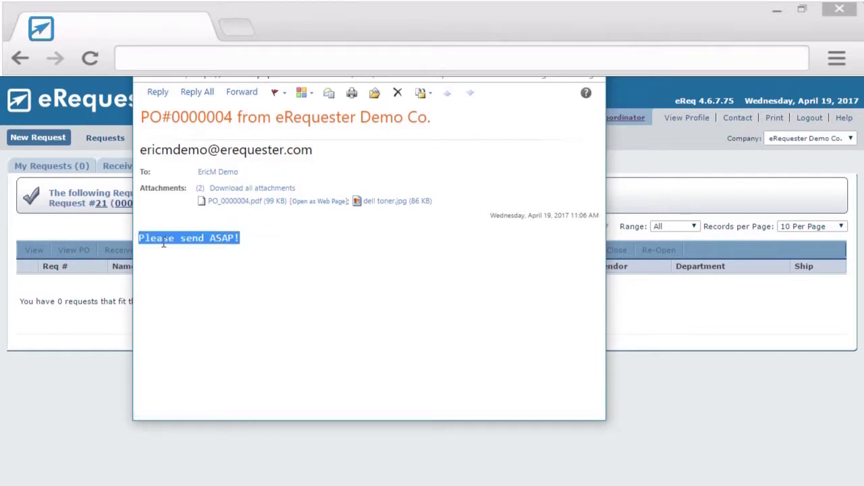
pyautogui.click(256, 297)
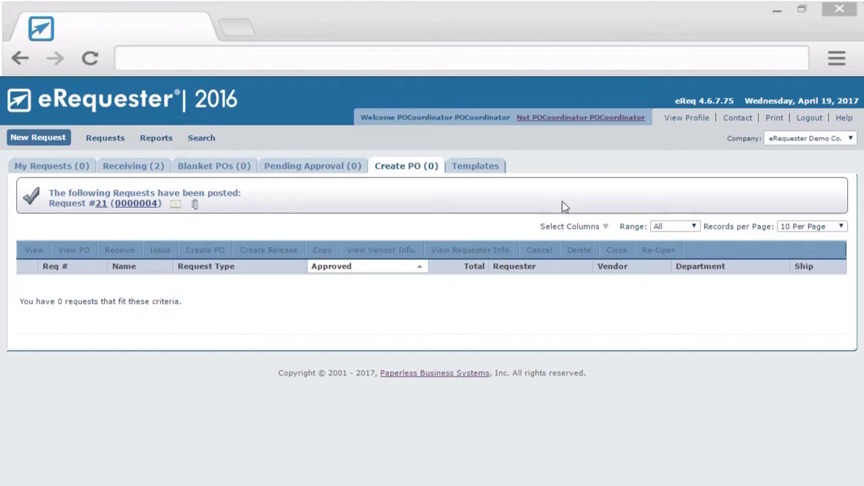
pyautogui.click(573, 114)
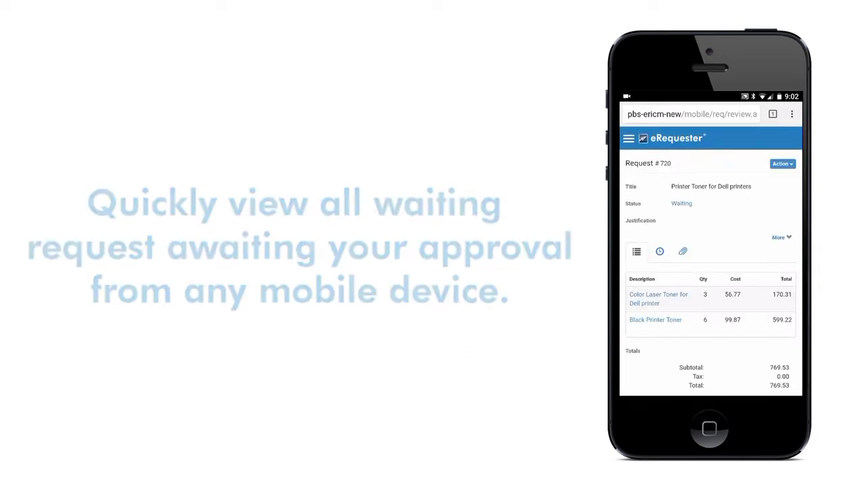
# On the mobile site, examine the details of both toner line items in request 720
pyautogui.scroll(-2, 746, 258)
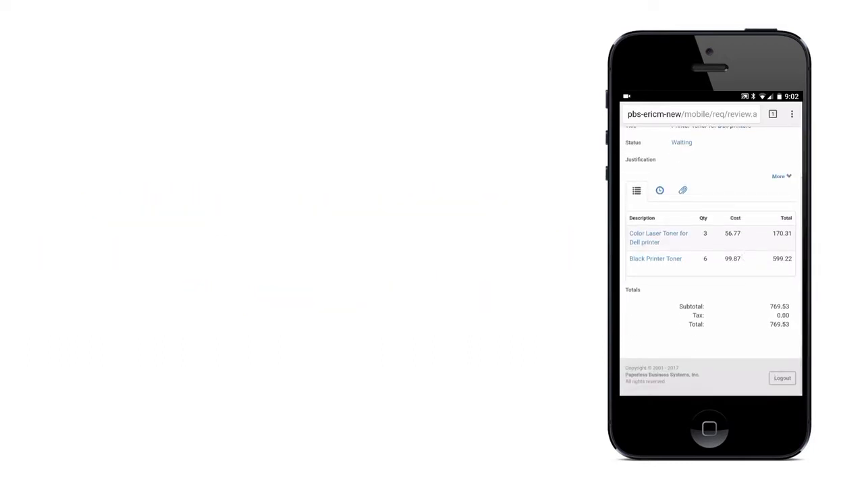
pyautogui.click(658, 237)
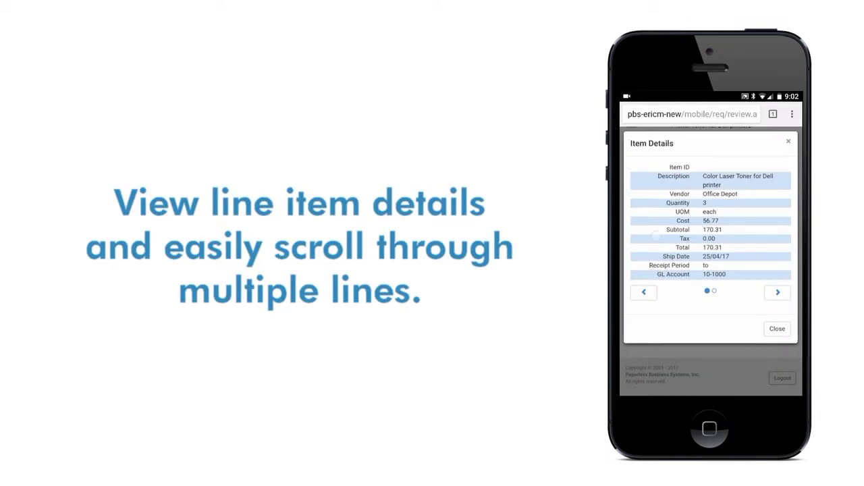
pyautogui.click(778, 292)
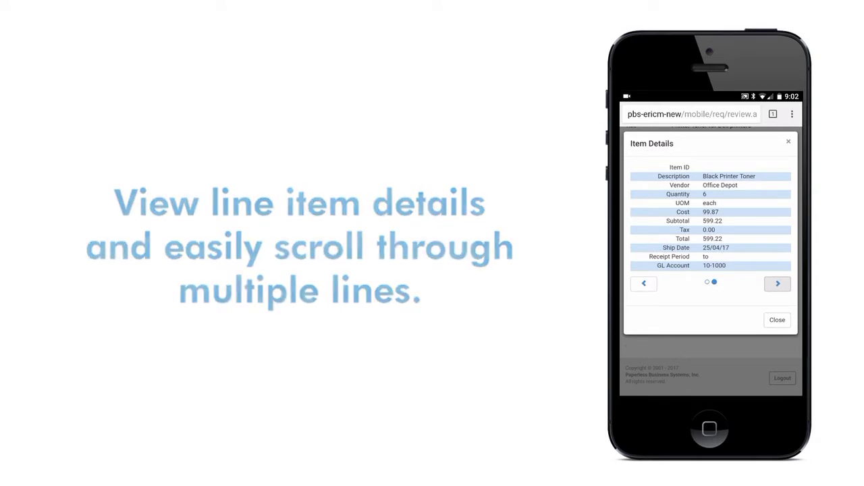
pyautogui.click(644, 283)
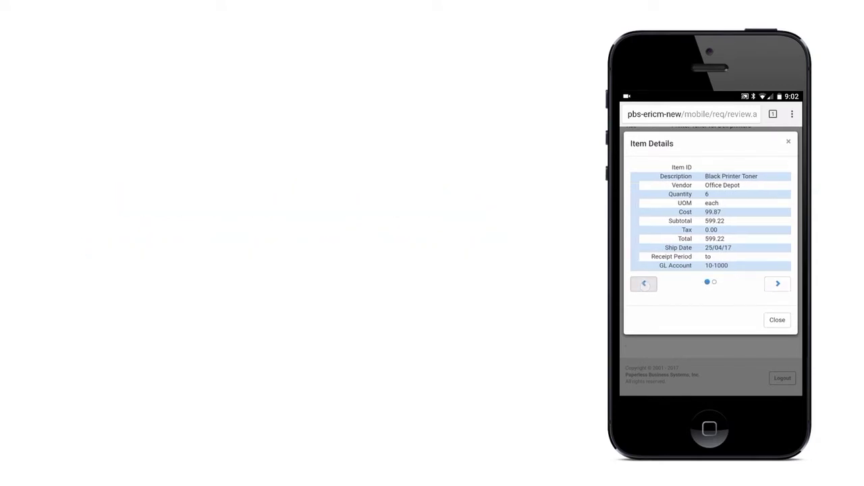
pyautogui.click(777, 329)
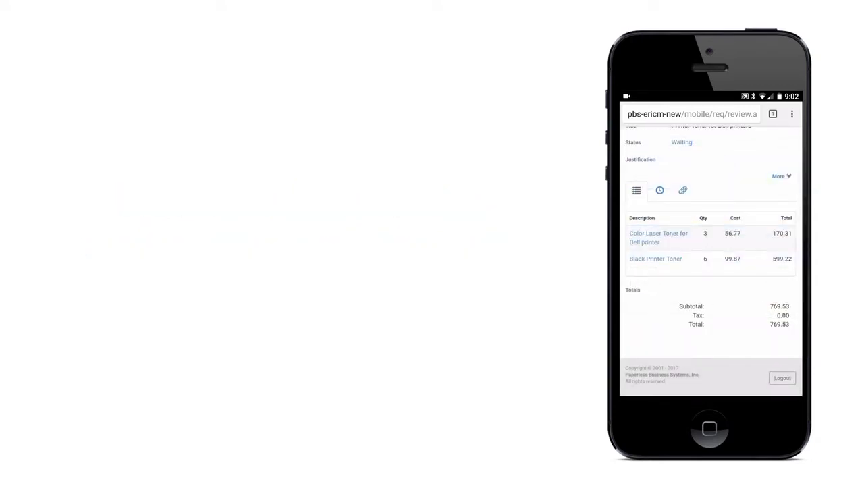
# Examine the attachments of request 720 and return to its line item list
pyautogui.click(683, 191)
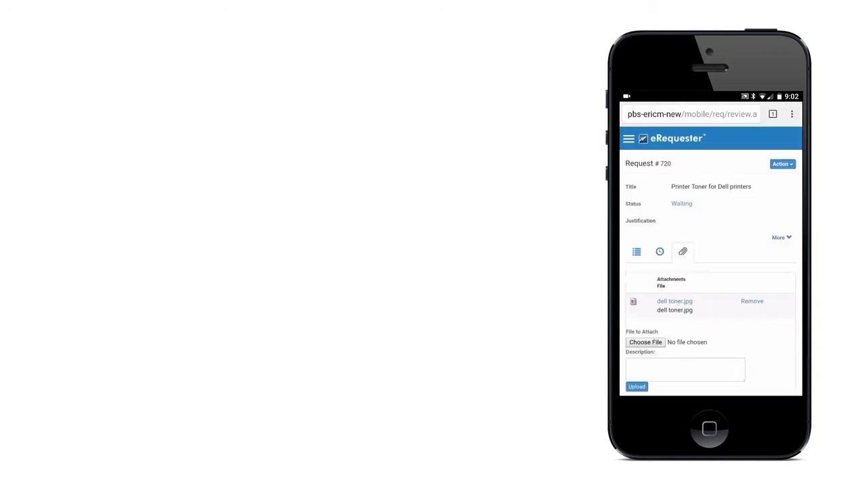
pyautogui.scroll(-3, 768, 246)
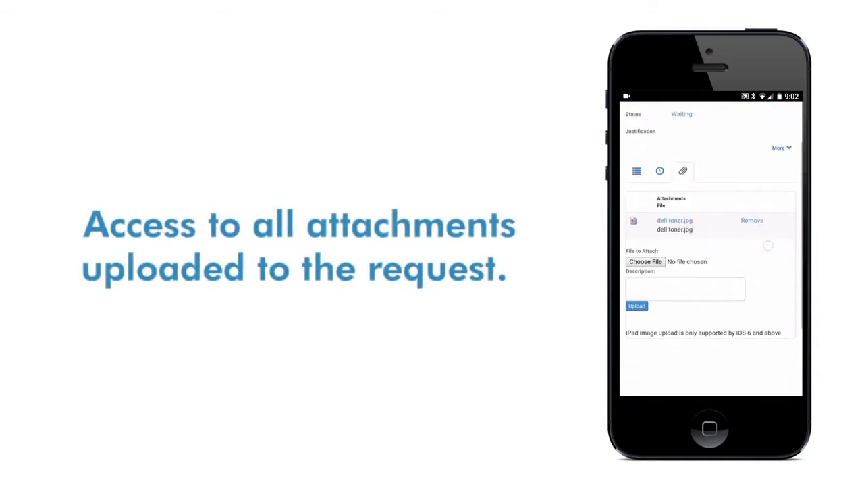
pyautogui.scroll(2, 768, 246)
pyautogui.scroll(2, 757, 293)
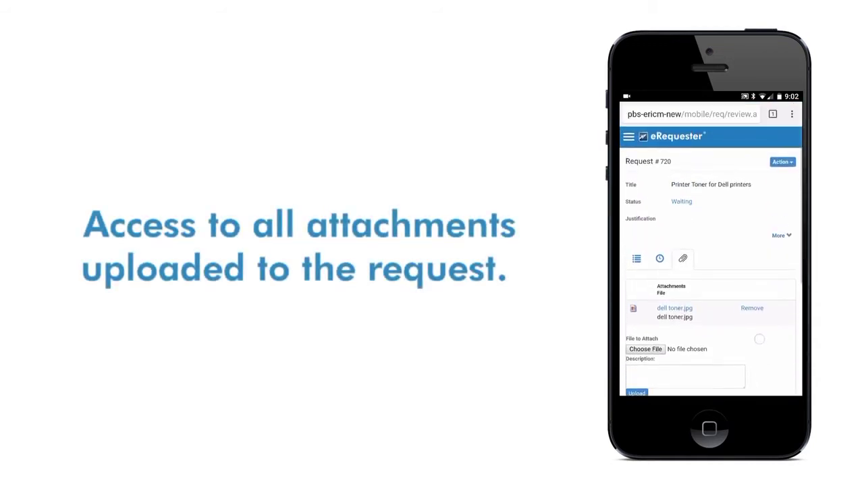
pyautogui.click(636, 251)
# Open the approval actions for request 720 and choose Require Change
pyautogui.click(782, 164)
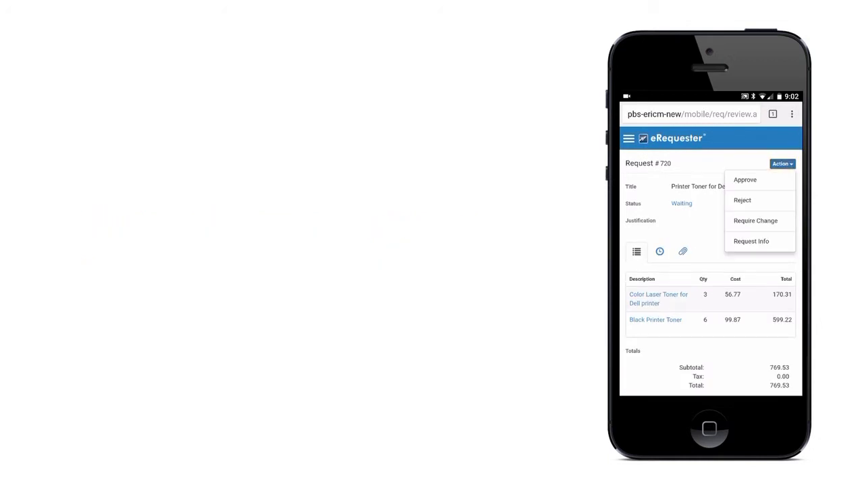
pyautogui.click(756, 221)
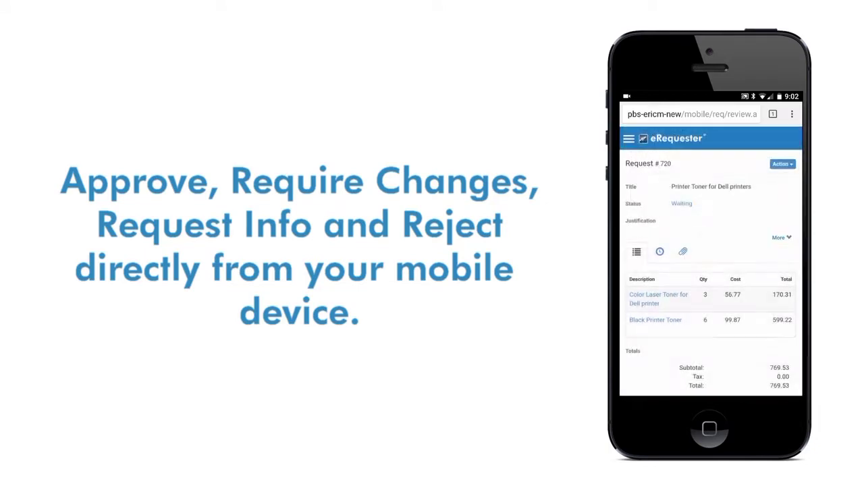
pyautogui.click(771, 270)
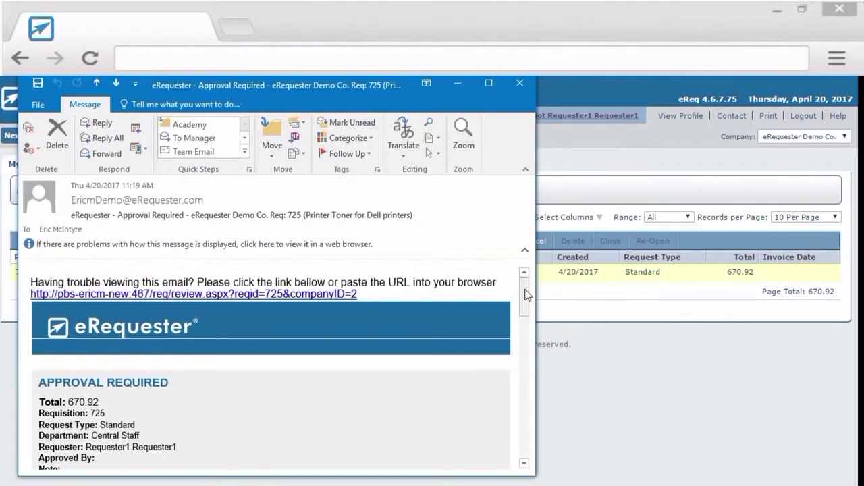
# In Outlook, approve request 725 from its approval email with the comment "It looks good." and send the reply
pyautogui.moveTo(526, 295); pyautogui.dragTo(529, 345)
pyautogui.click(212, 316)
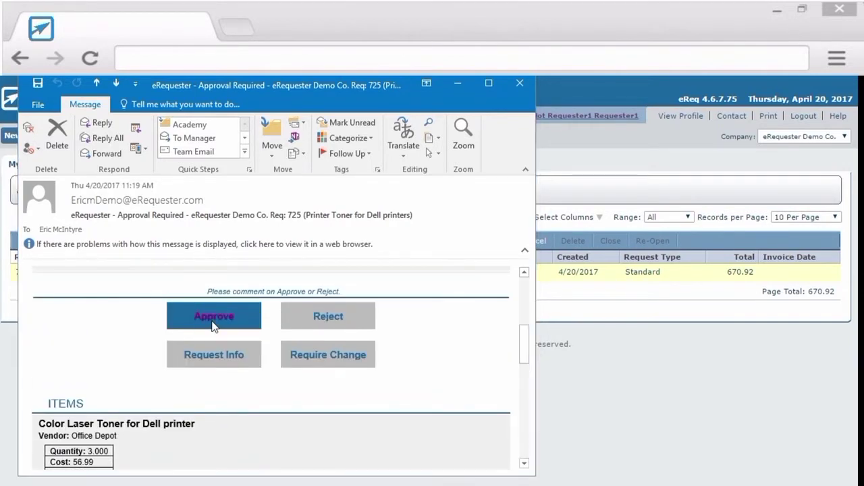
pyautogui.write('It looks good.')
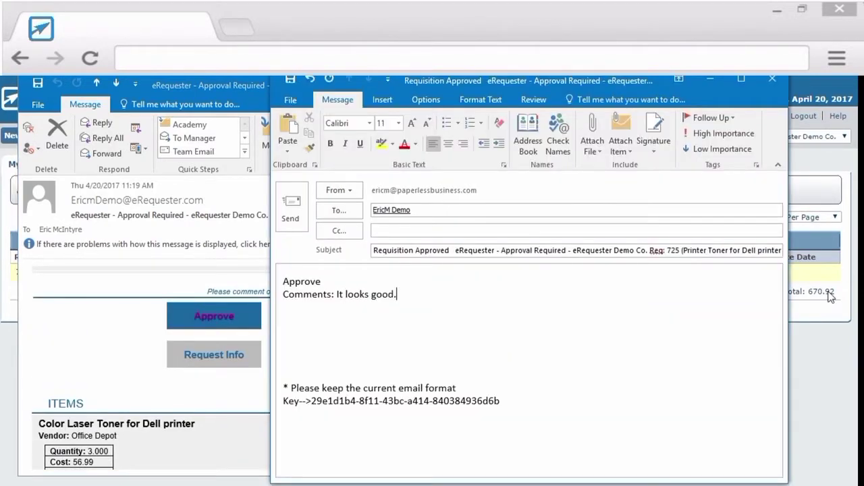
pyautogui.click(288, 206)
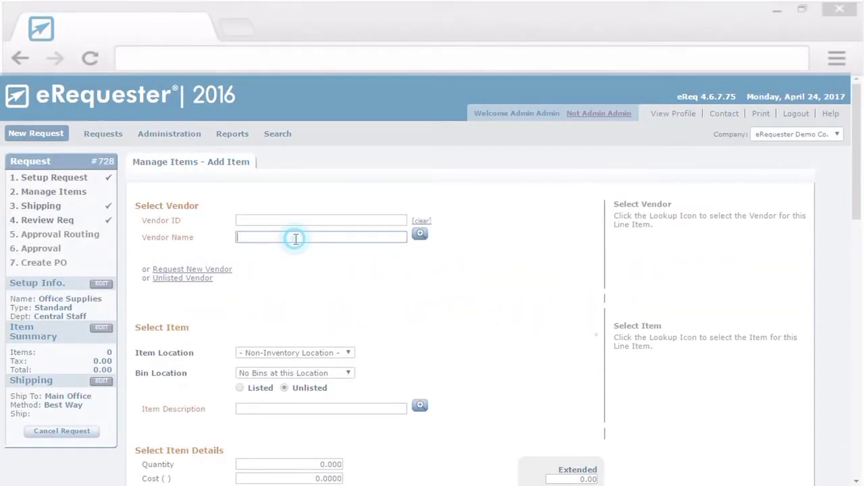
# Select Amazon.com as the vendor for the new item in request 728
pyautogui.write('ama')
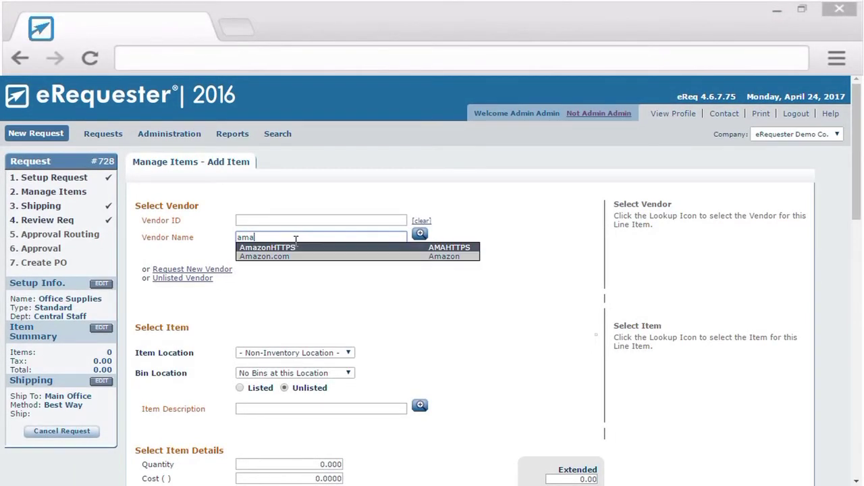
pyautogui.press('Down')
pyautogui.press('Return')
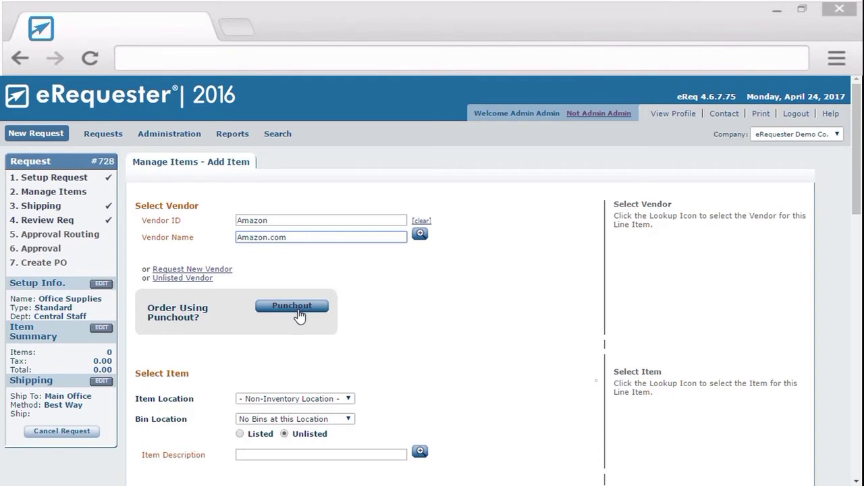
# Start a Punchout order with Amazon Business from request 728 and search the store for staples
pyautogui.click(297, 309)
pyautogui.click(227, 159)
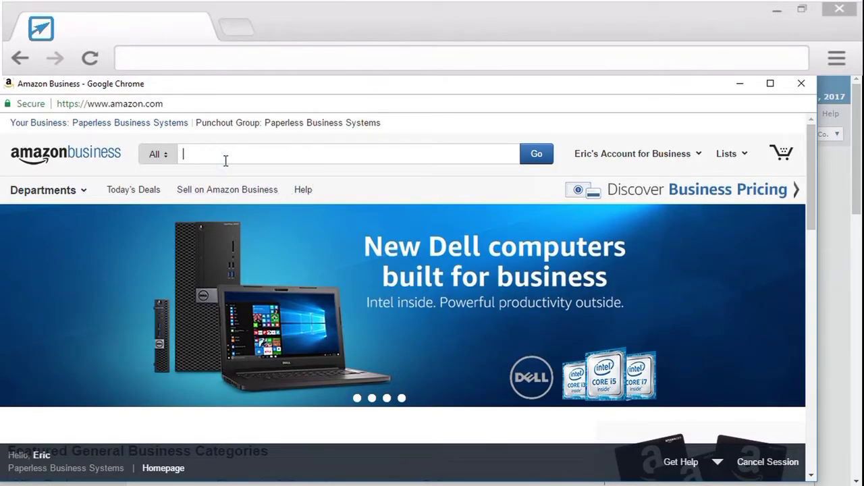
pyautogui.write('staples')
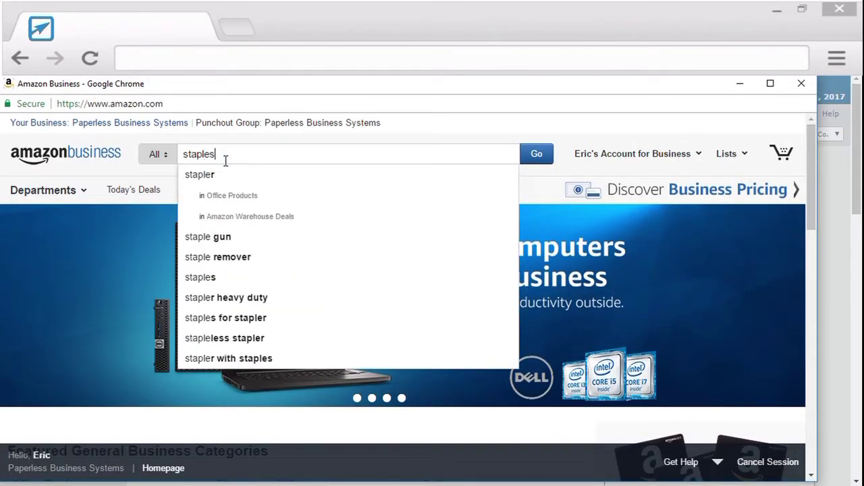
pyautogui.press('Return')
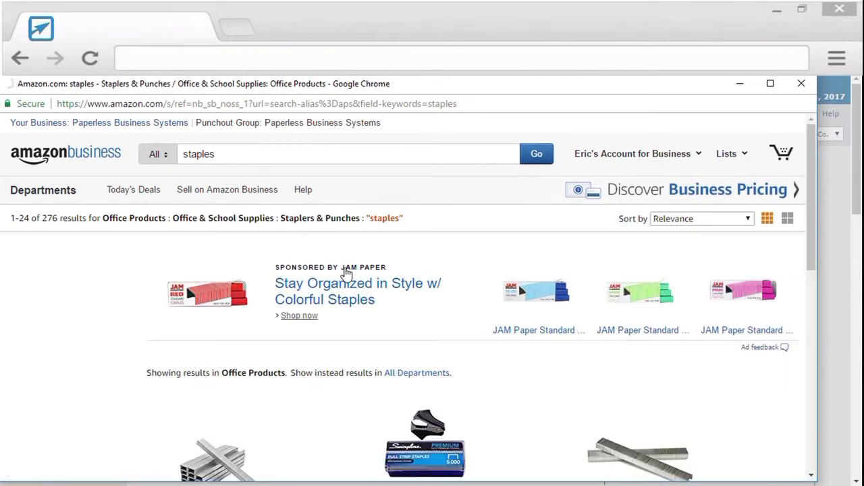
# Add the Swingline Staples (S7035450) and Staple Remover bundle to the cart and submit the cart items for approval
pyautogui.scroll(-1, 432, 318)
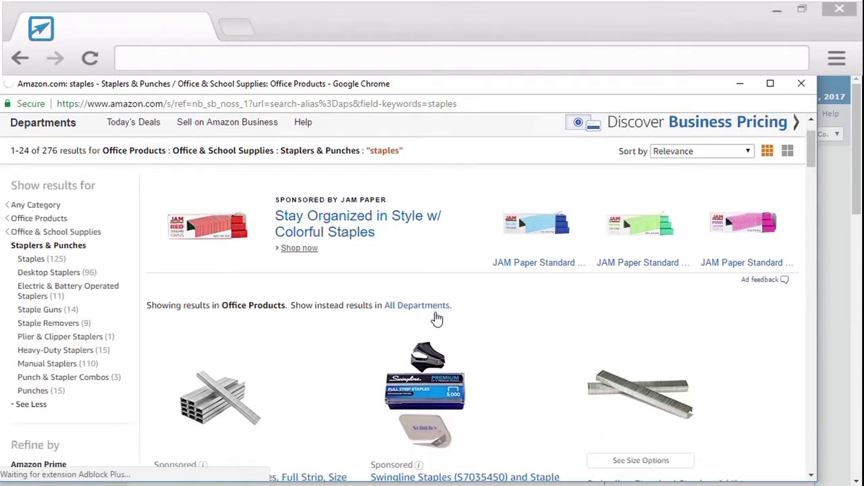
pyautogui.click(416, 392)
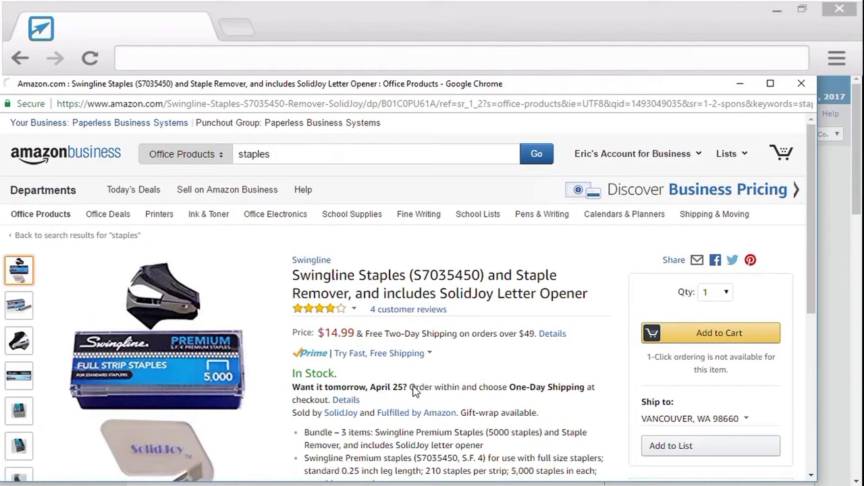
pyautogui.click(697, 335)
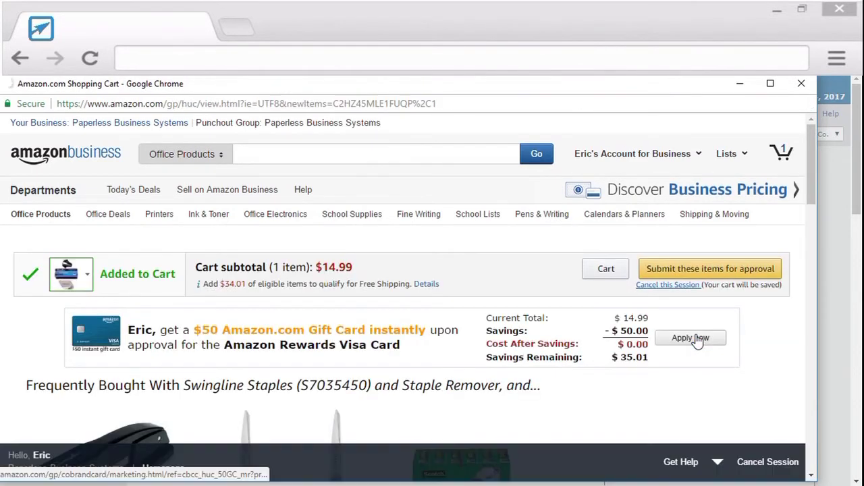
pyautogui.click(712, 270)
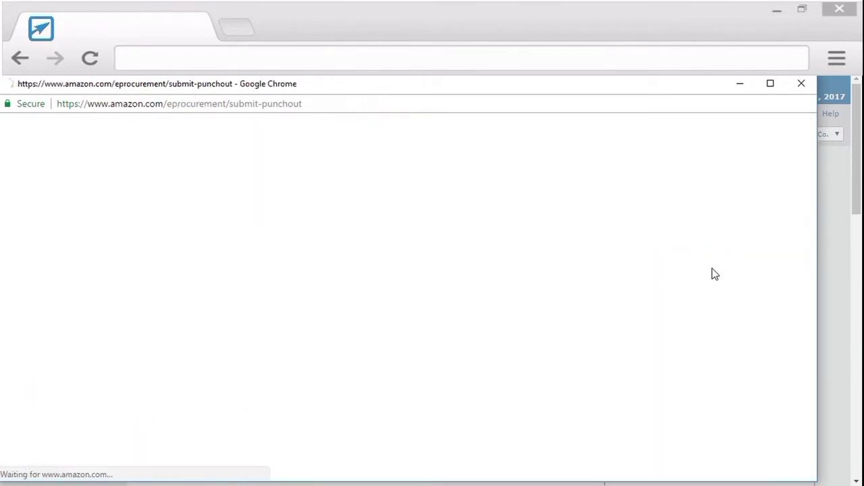